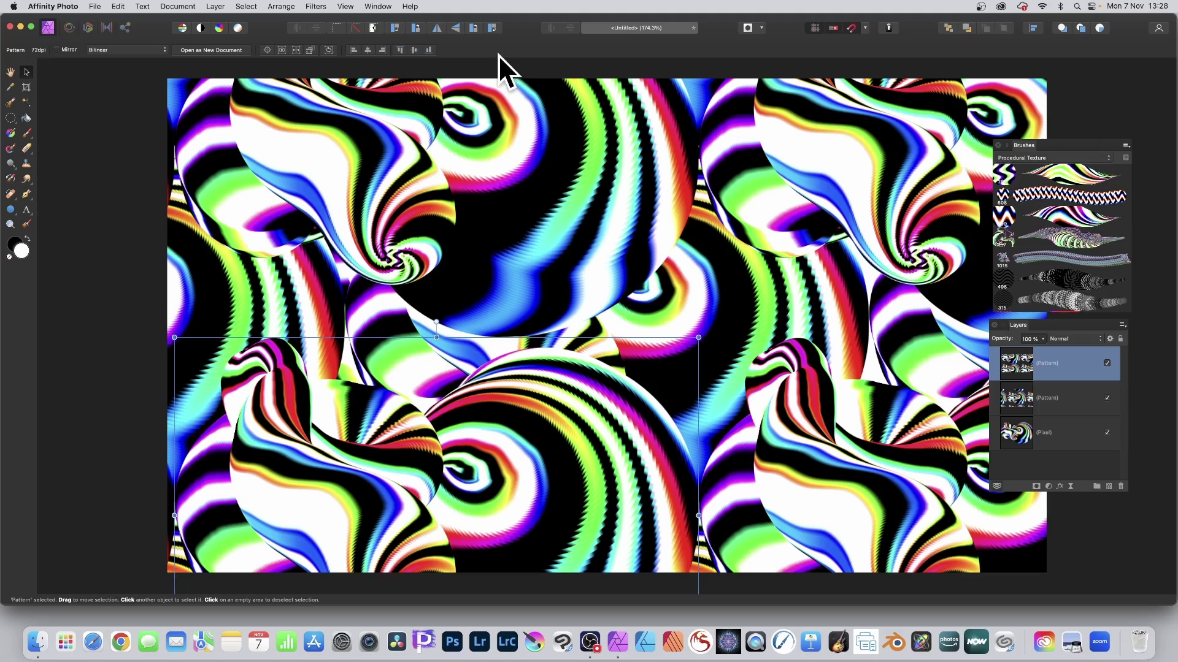
# Remove both Pattern layers, keeping only the Pixel layer with the painted swirl
pyautogui.click(1044, 352)
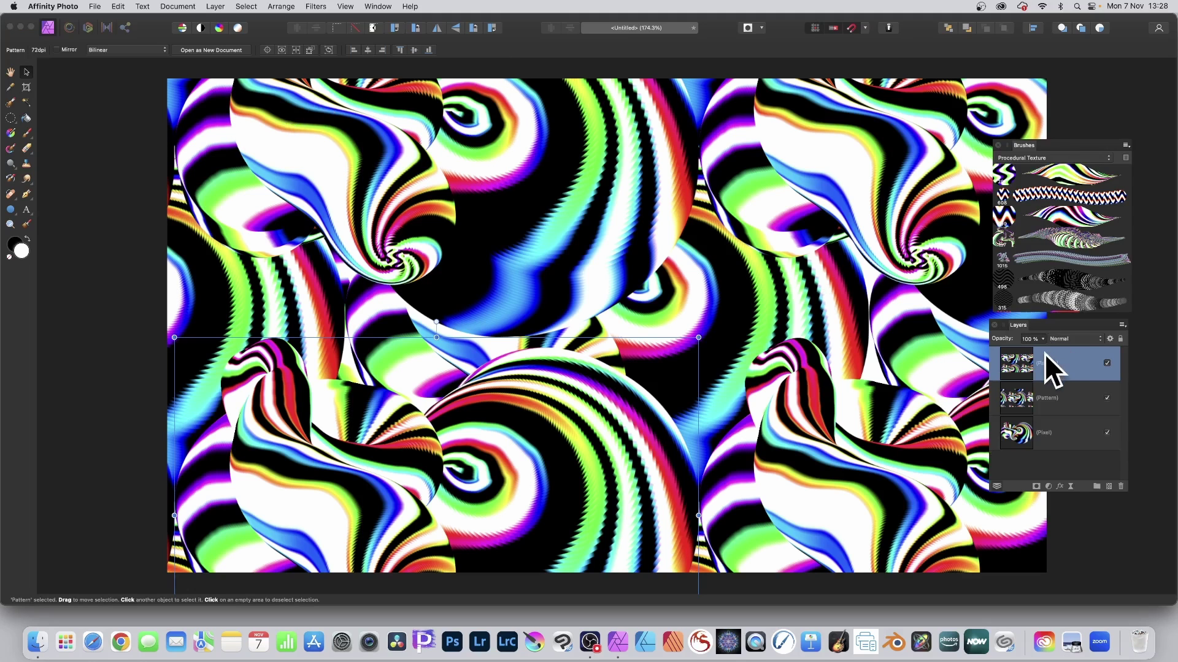
pyautogui.press('Delete')
pyautogui.press('Delete')
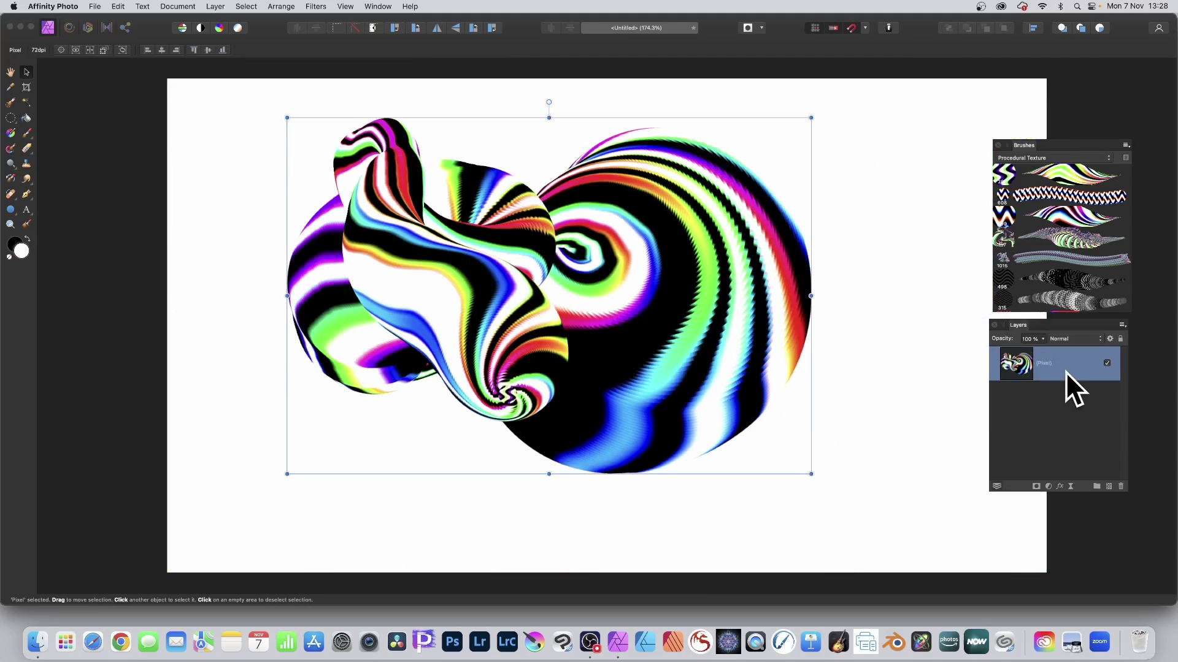
# Remove the swirl layer, then stamp one wavy dab with the first Procedural Texture paint brush
pyautogui.press('super+z')
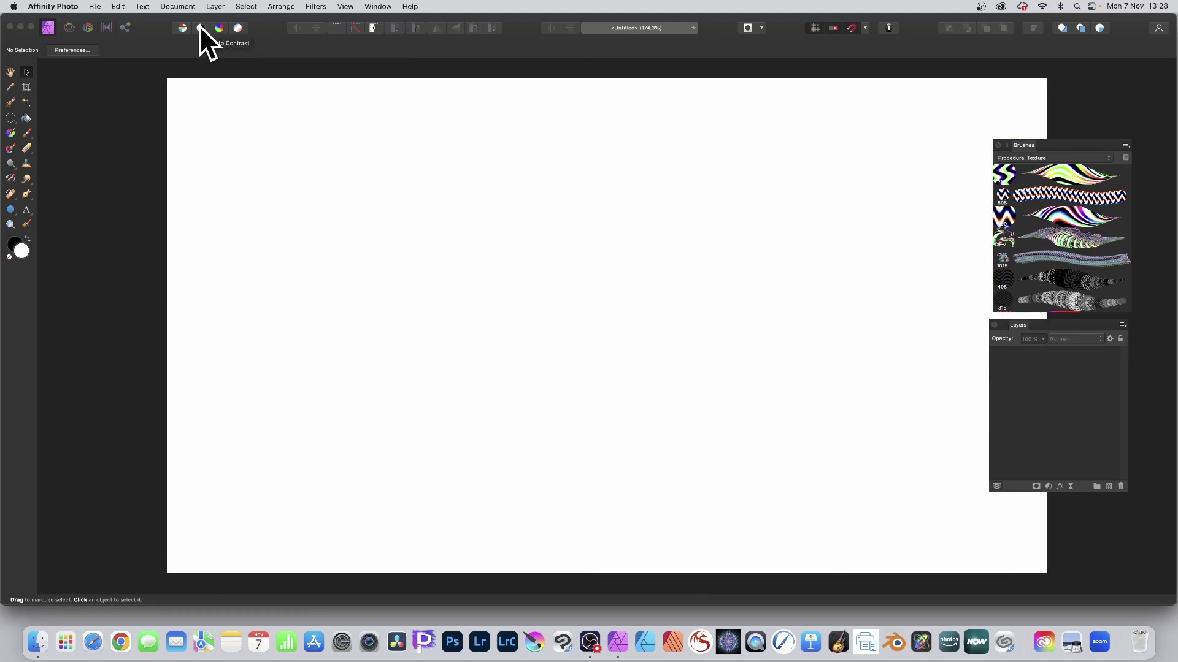
pyautogui.click(27, 135)
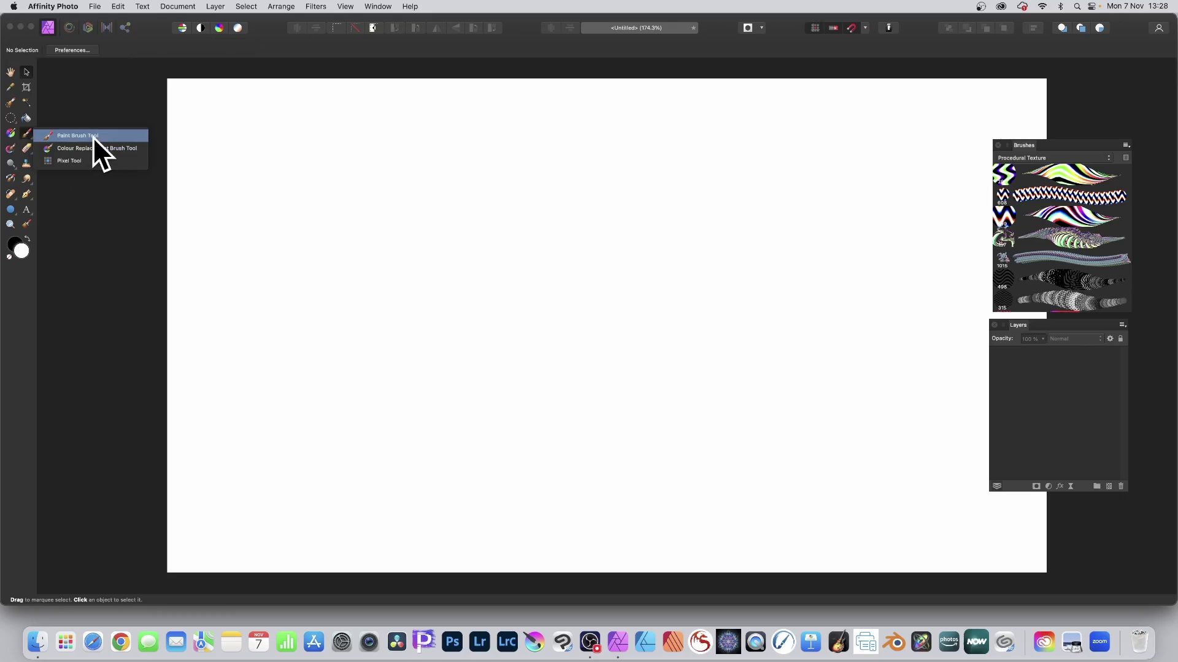
pyautogui.click(93, 136)
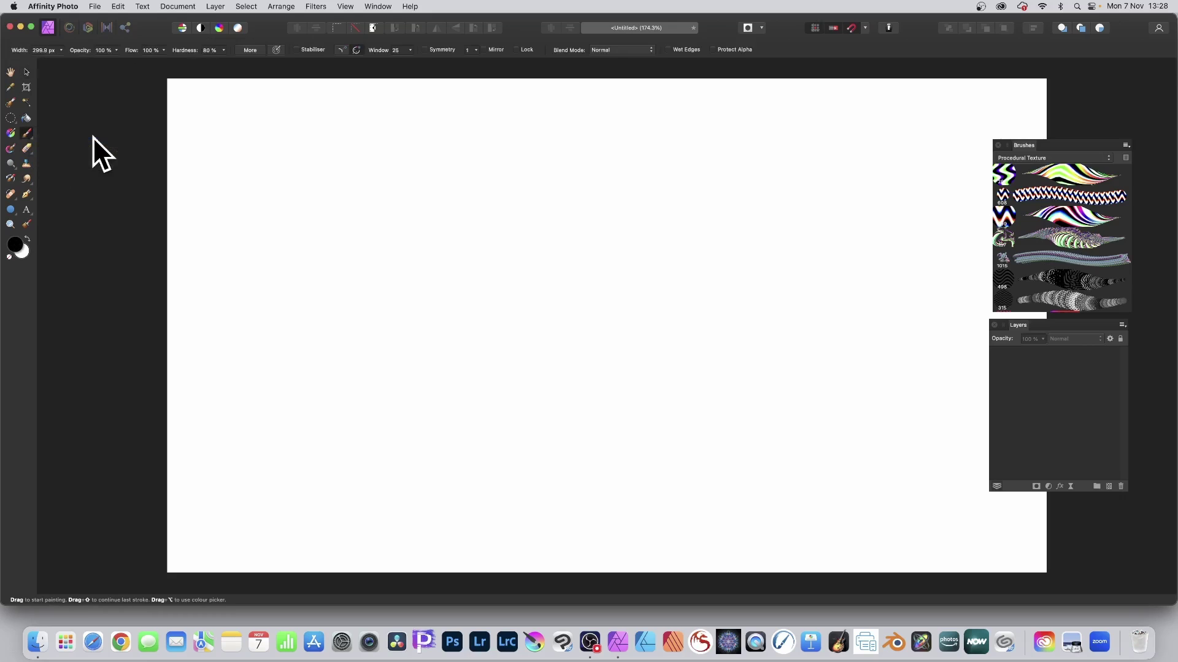
pyautogui.click(1015, 177)
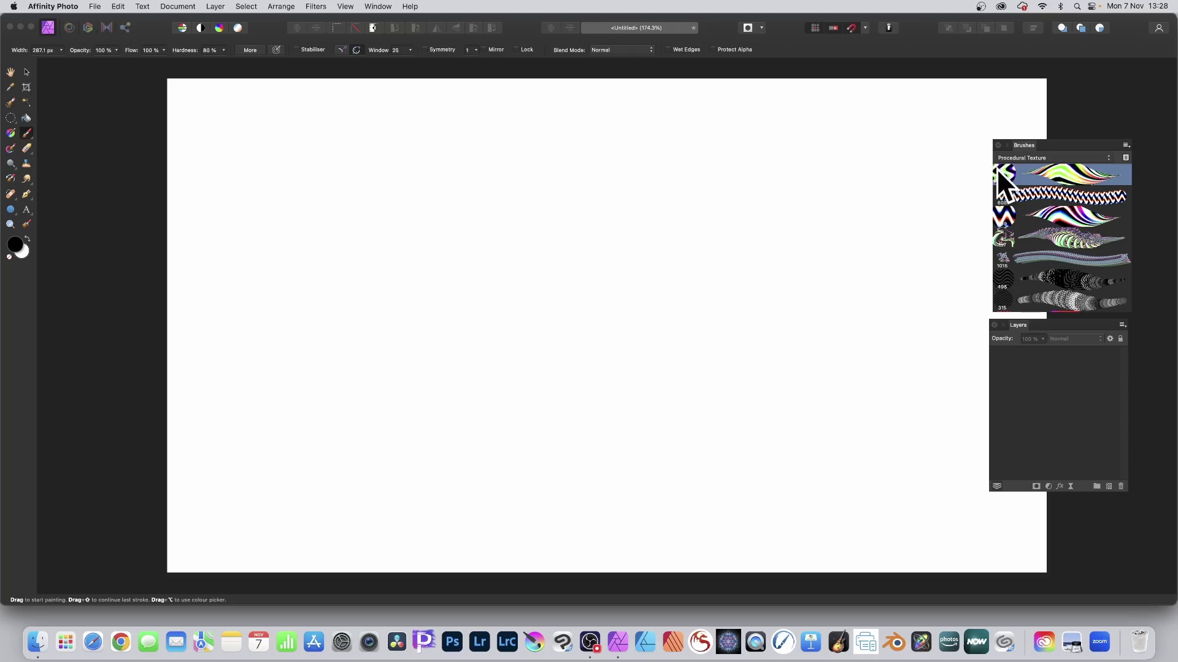
pyautogui.click(519, 301)
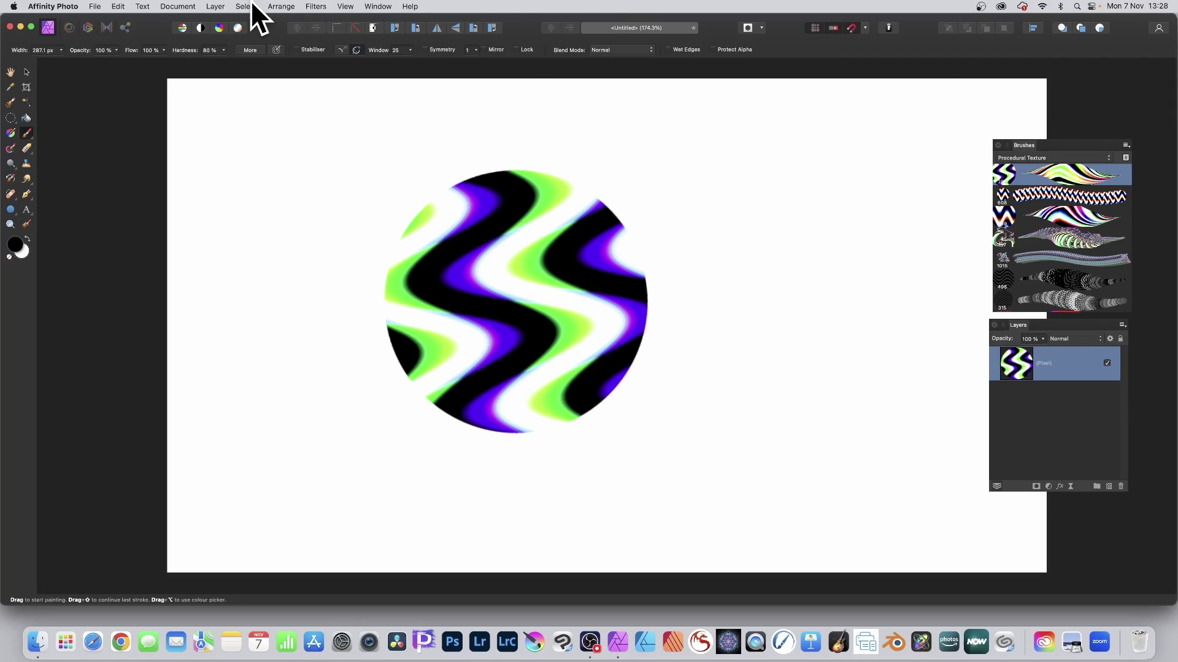
# Make a Pattern layer from the dab, add an up-left offset copy, and select both layers
pyautogui.click(216, 7)
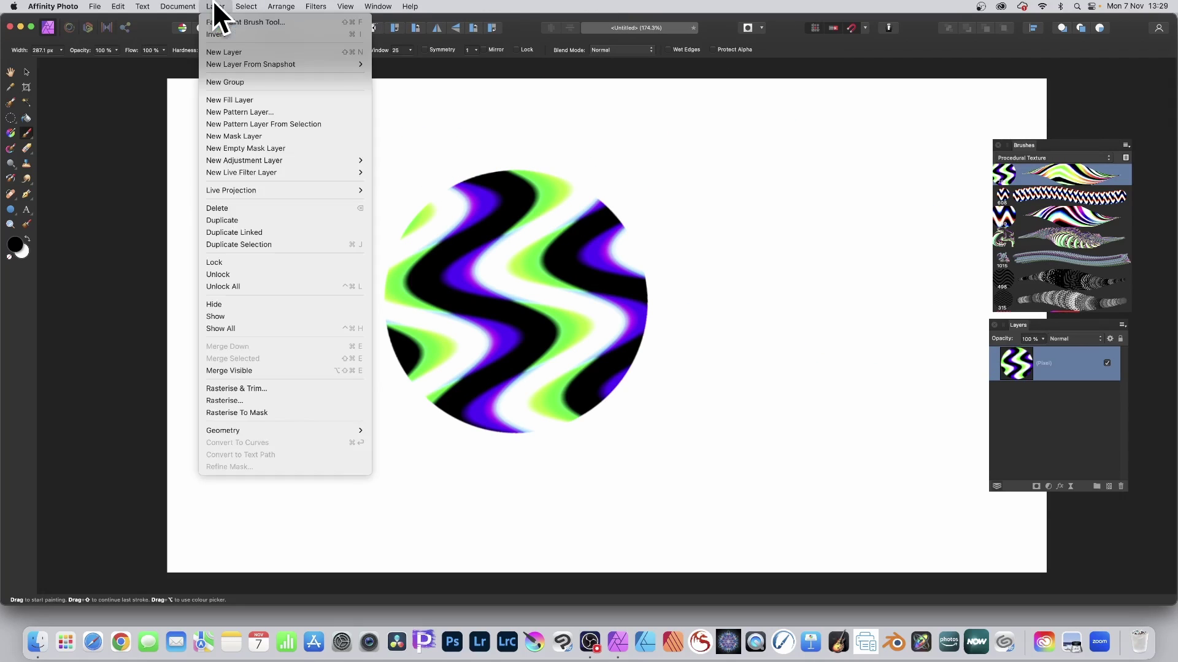
pyautogui.click(264, 124)
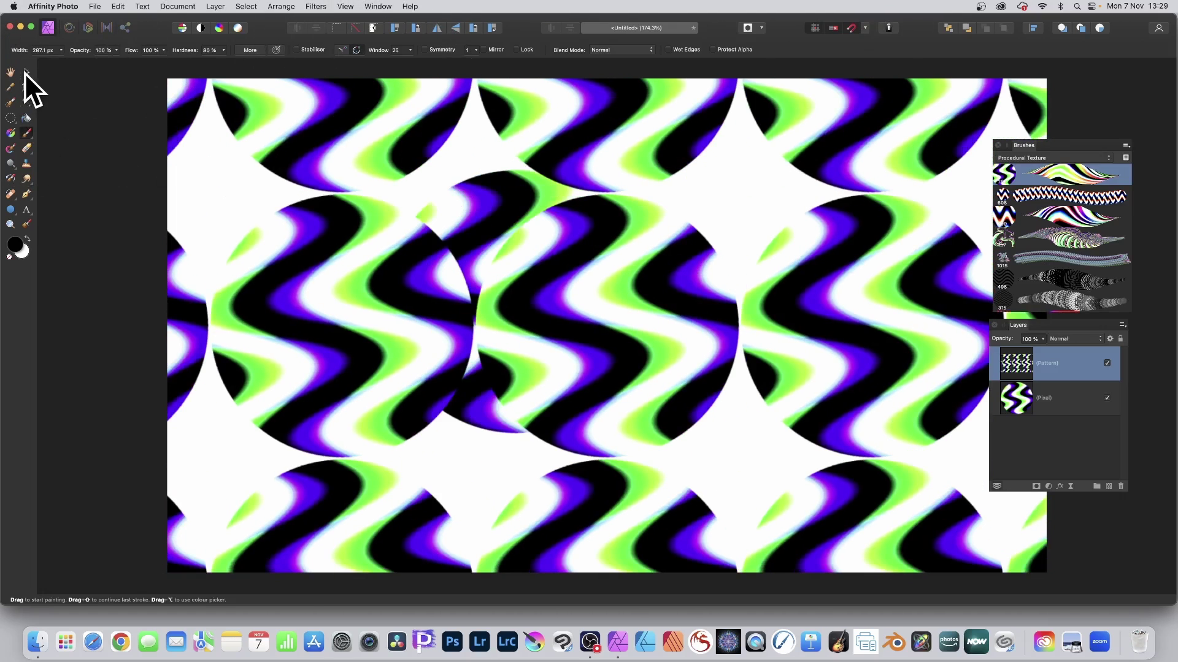
pyautogui.click(26, 71)
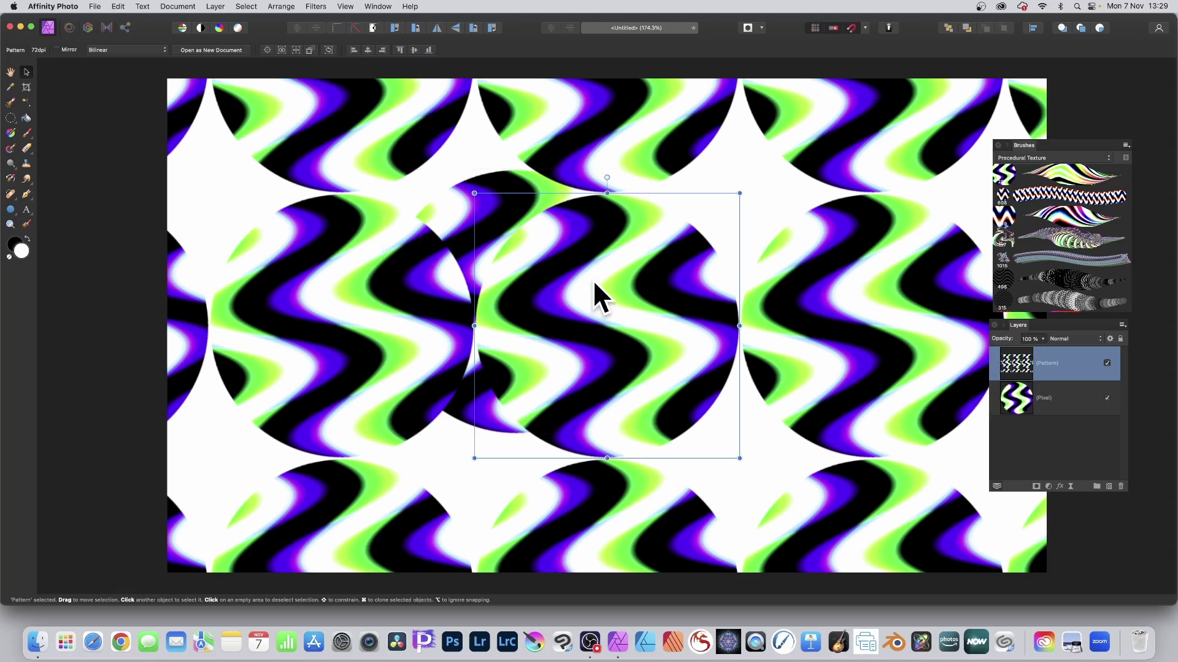
pyautogui.moveTo(632, 303); pyautogui.dragTo(495, 204)
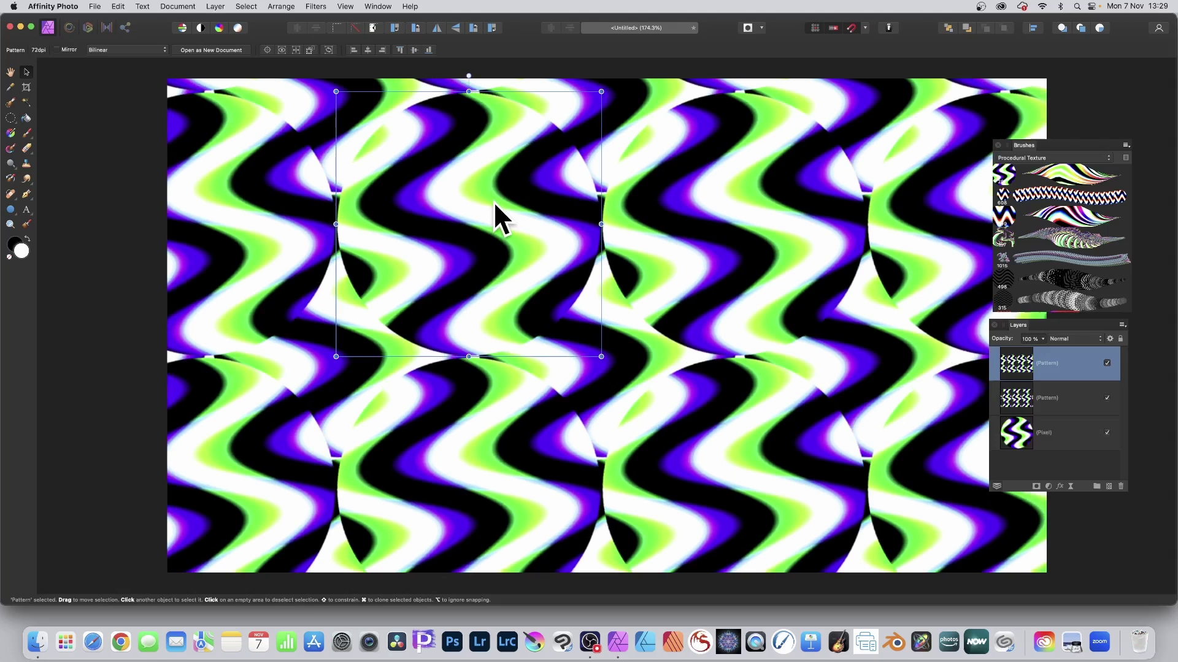
pyautogui.keyDown('shift'); pyautogui.click(1036, 398); pyautogui.keyUp('shift')
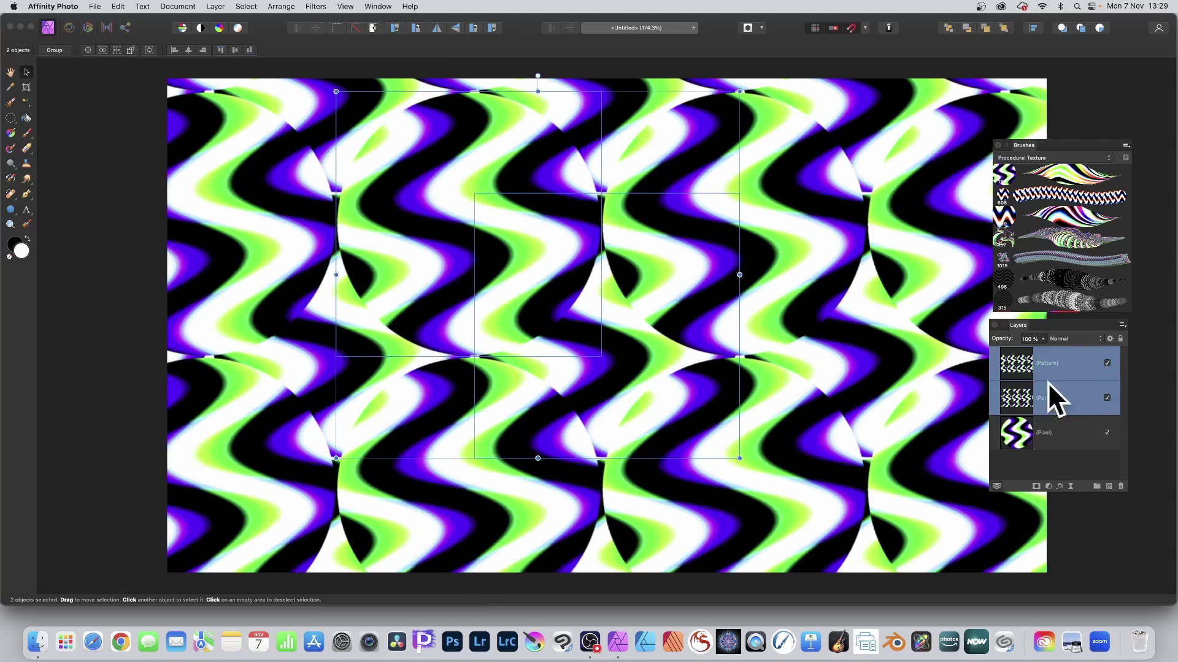
# Merge the two Pattern layers, scale the tile to 238 px and rotate it about -31.8°
pyautogui.click(214, 7)
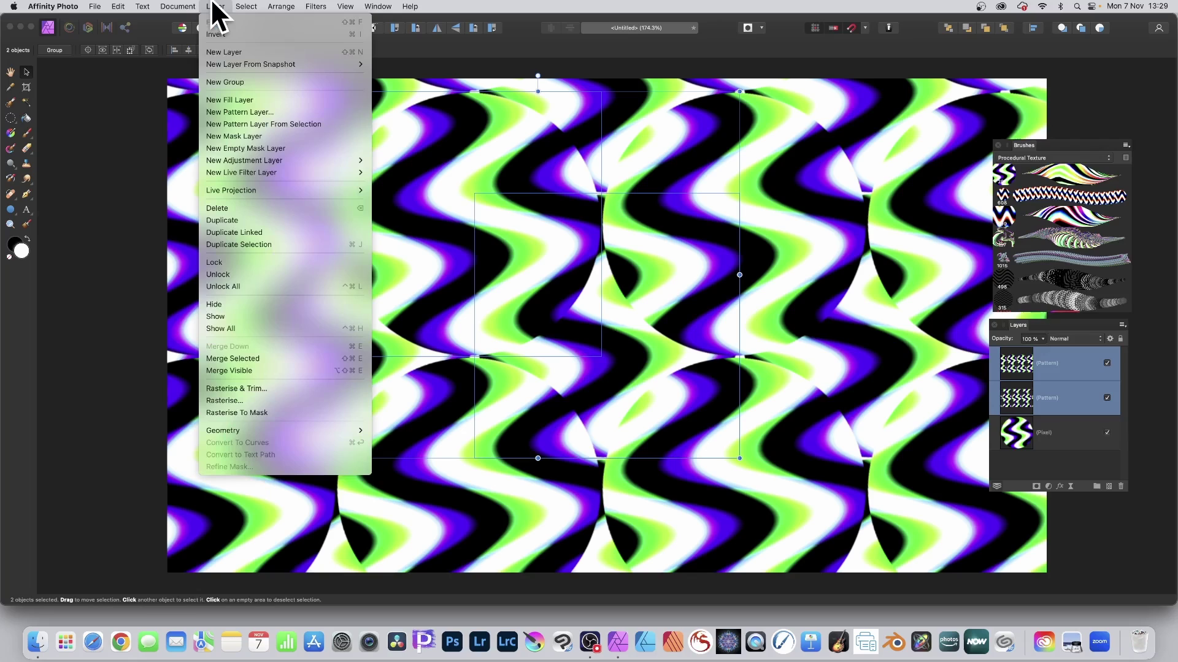
pyautogui.click(257, 356)
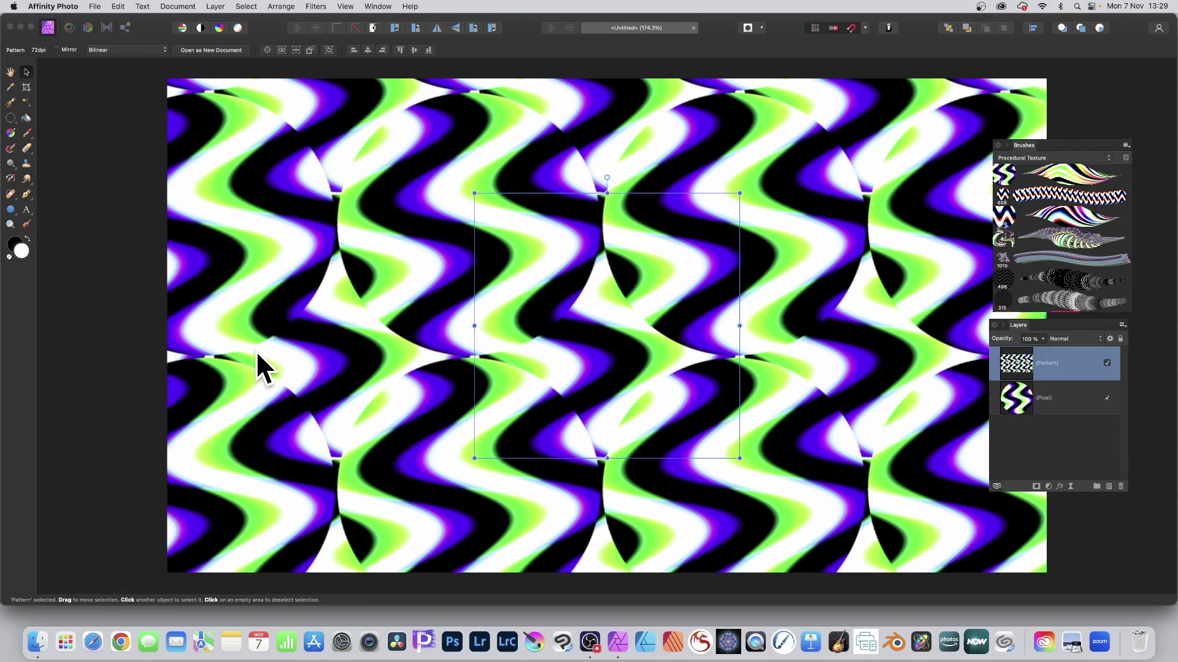
pyautogui.moveTo(475, 195); pyautogui.dragTo(629, 302)
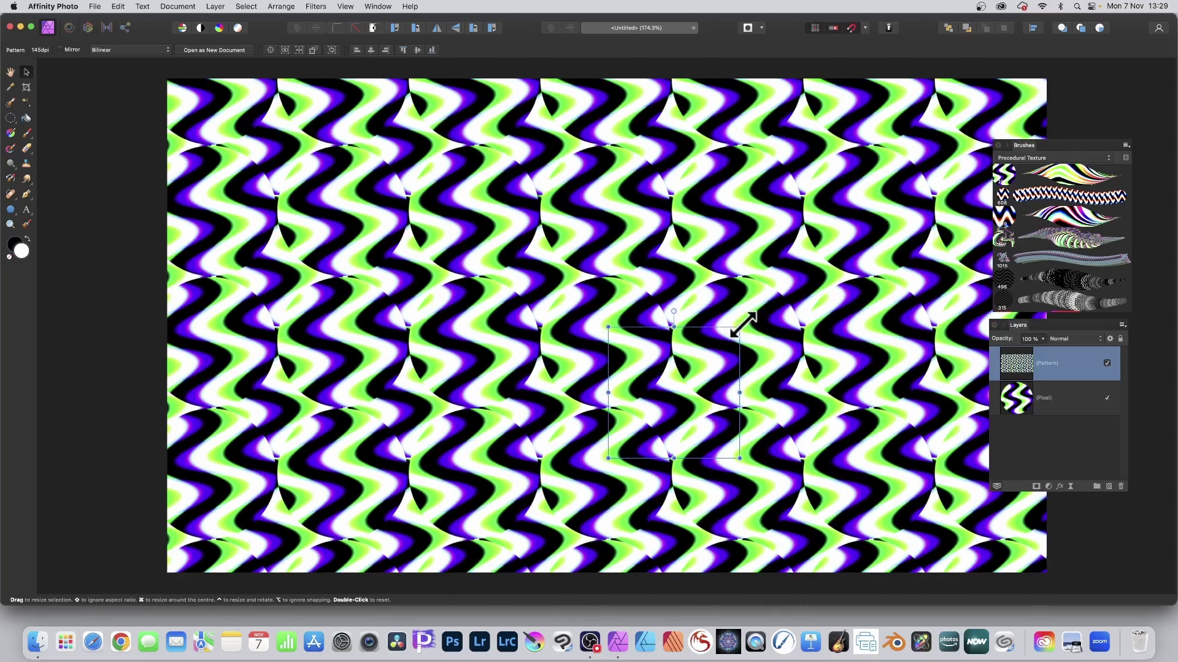
pyautogui.moveTo(744, 321); pyautogui.dragTo(657, 285)
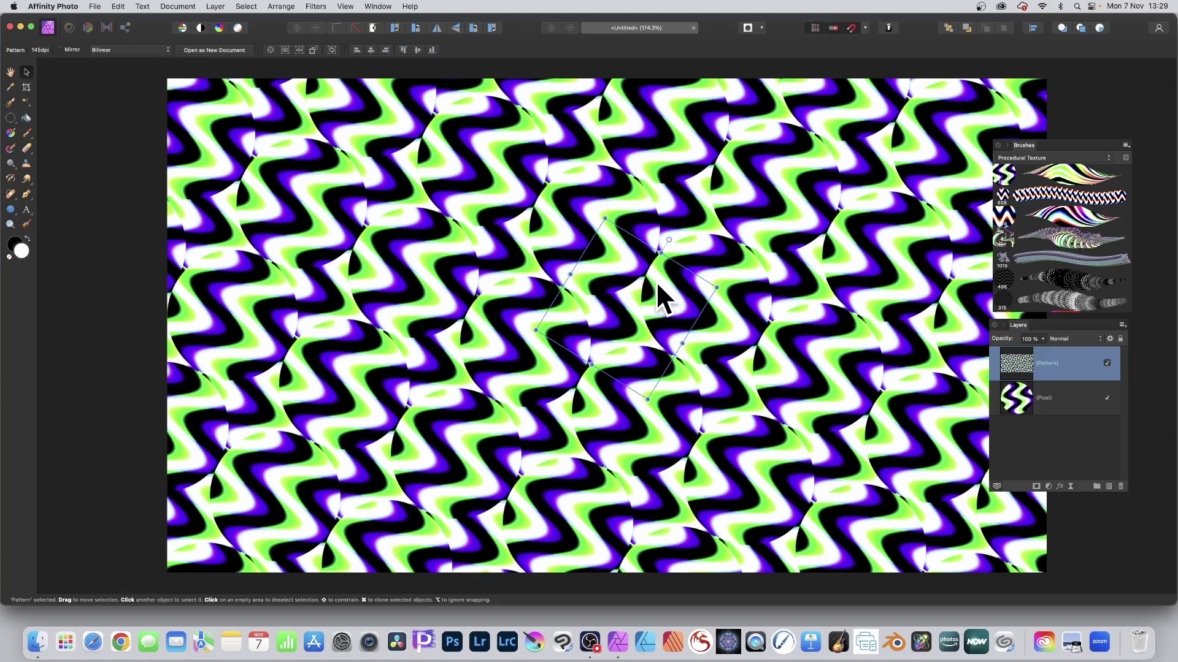
# Preview and cancel the Mirror filter, then enable pattern Mirror and enlarge the tile to 262.3 px
pyautogui.click(316, 6)
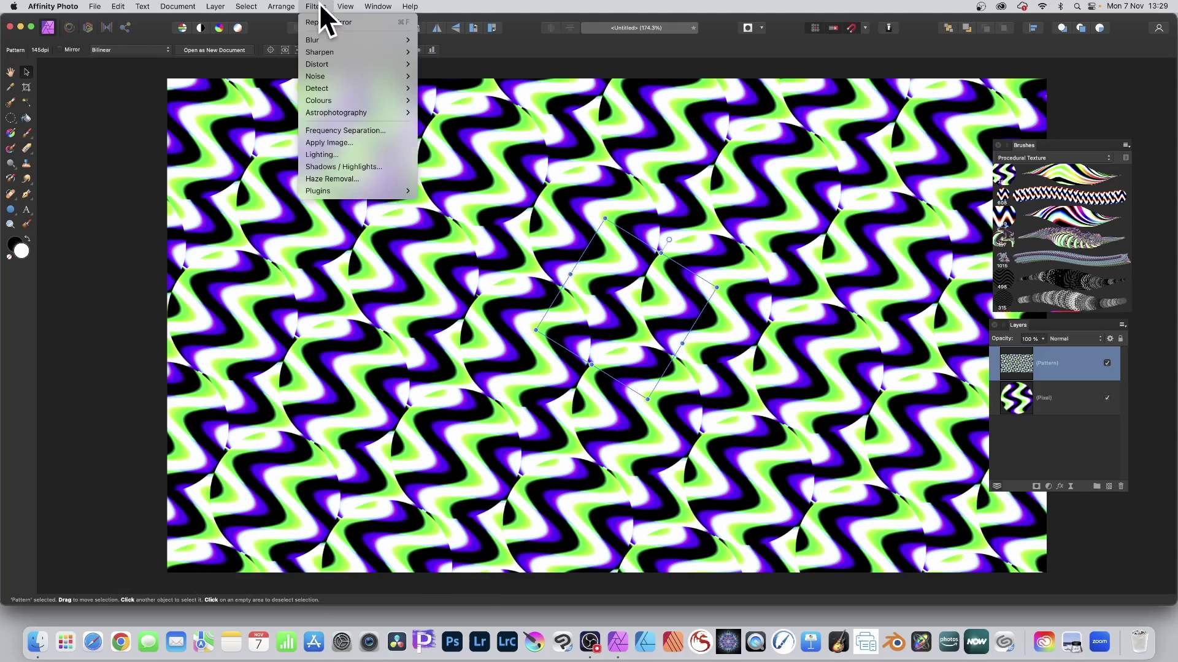
pyautogui.moveTo(317, 63)
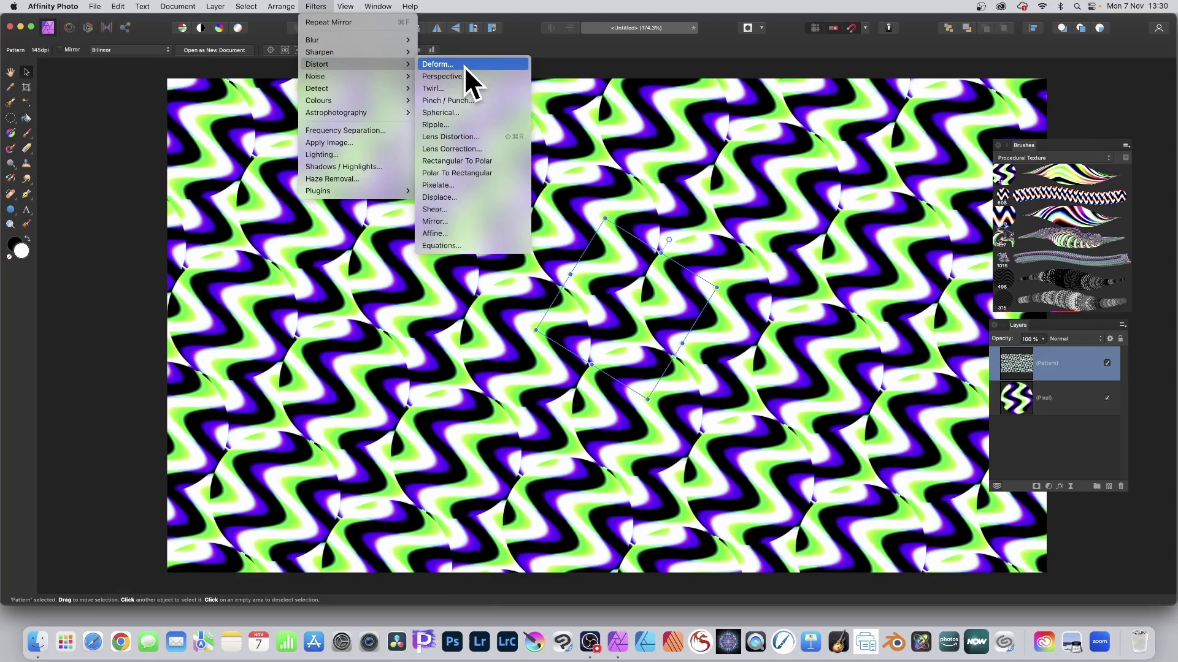
pyautogui.click(459, 221)
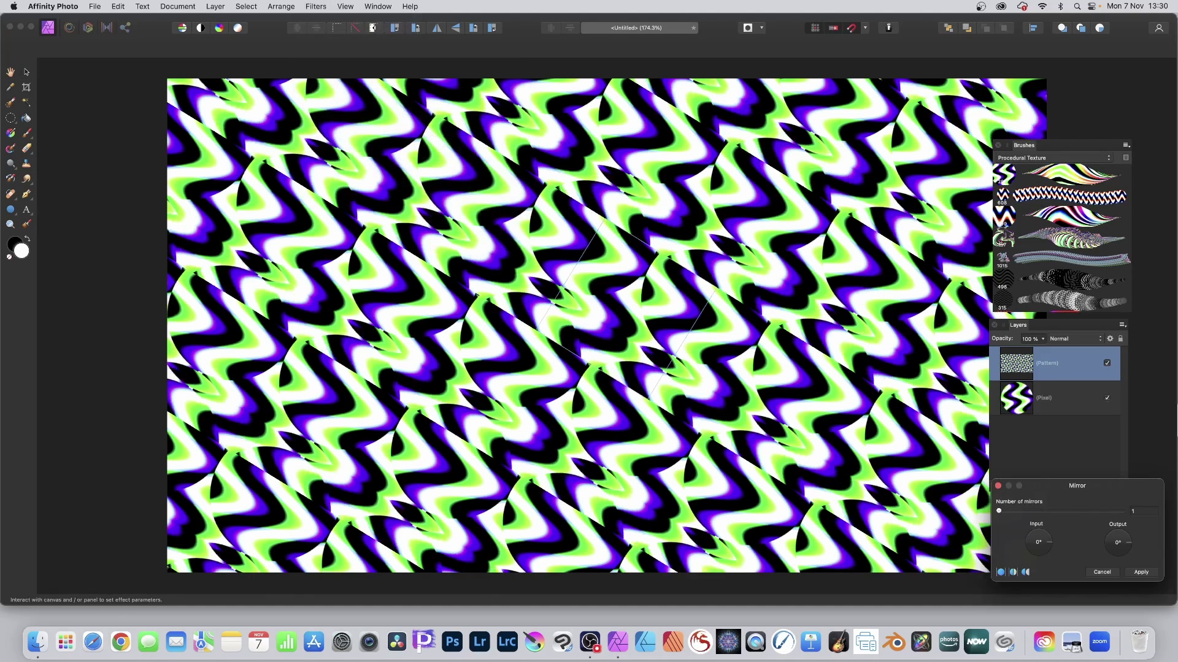
pyautogui.moveTo(1057, 486); pyautogui.dragTo(731, 215)
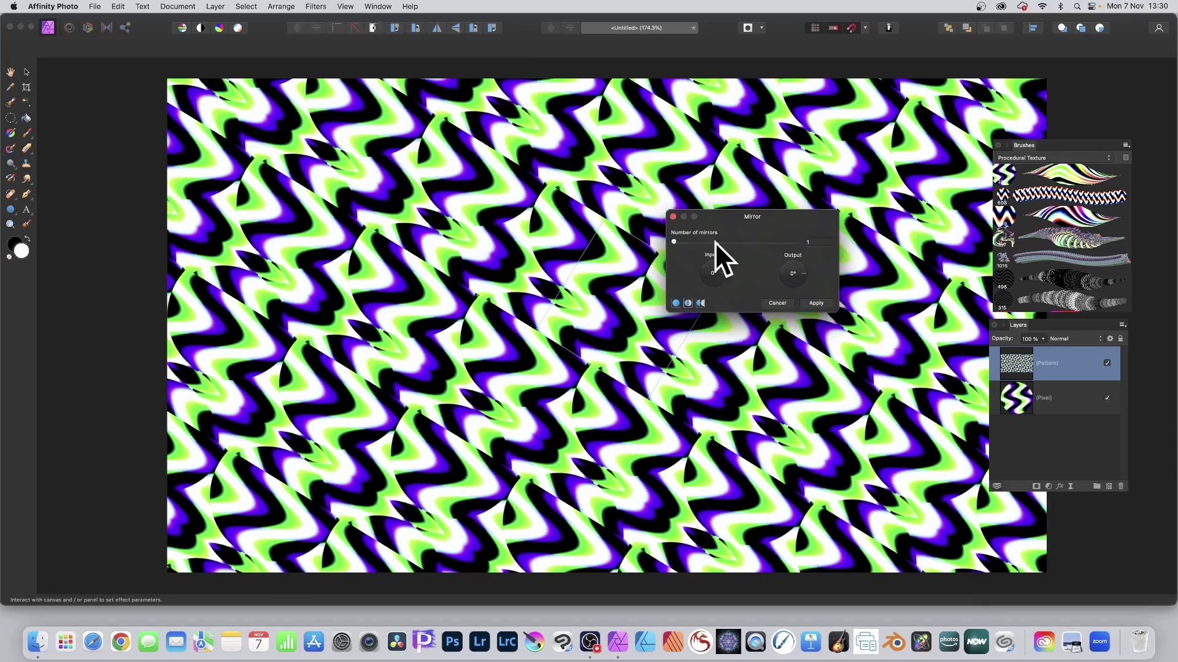
pyautogui.moveTo(606, 285); pyautogui.dragTo(619, 331)
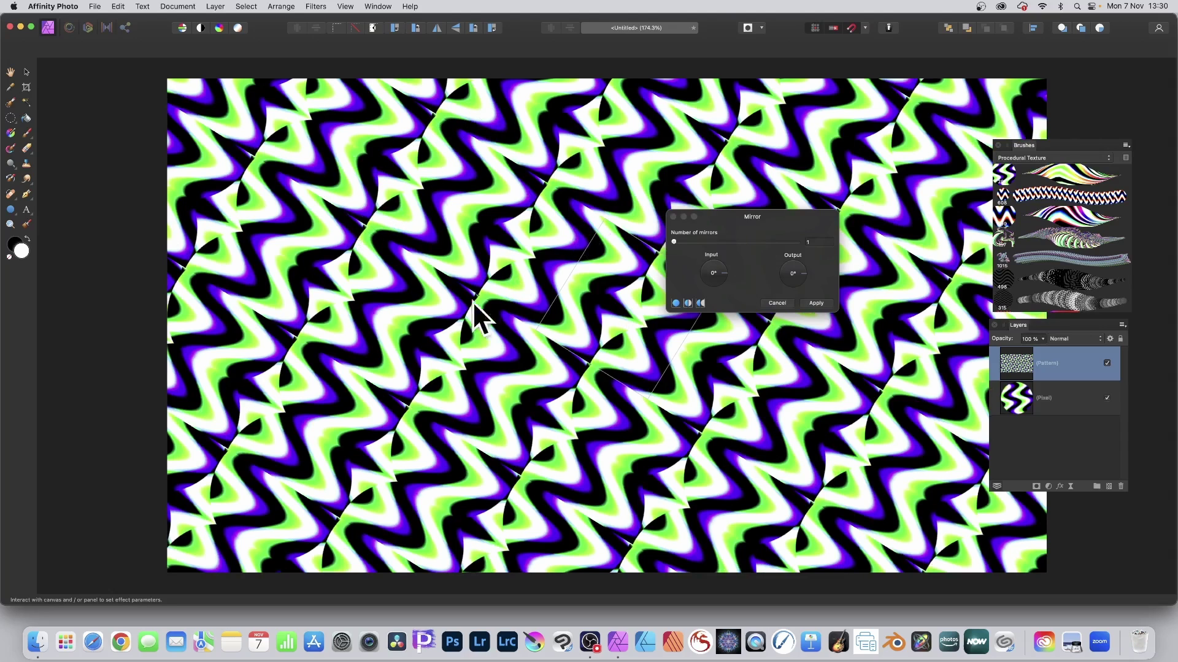
pyautogui.click(785, 301)
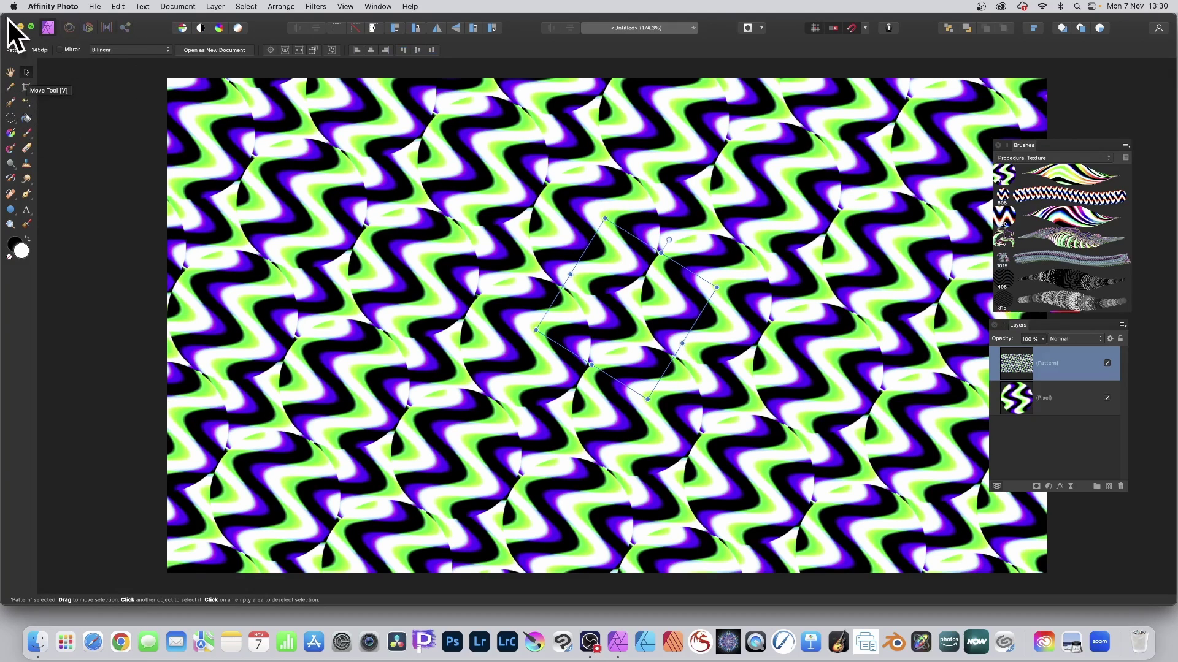
pyautogui.click(60, 49)
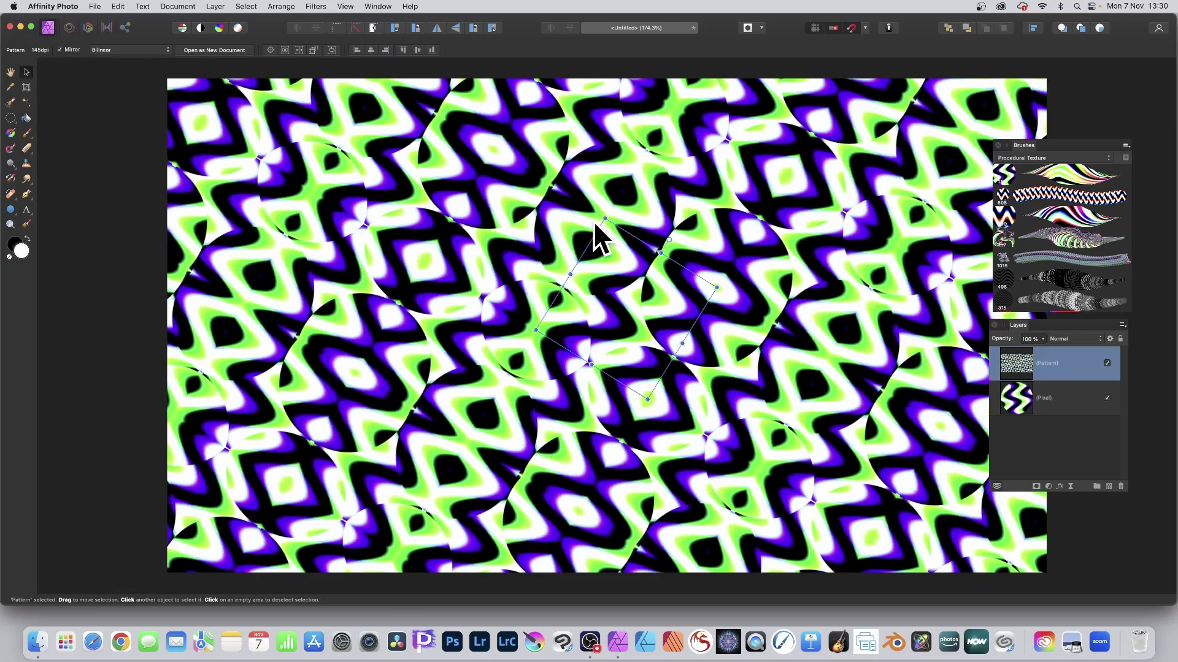
pyautogui.moveTo(605, 219)
pyautogui.mouseDown()
pyautogui.moveTo(608, 245)
pyautogui.moveTo(600, 232)
pyautogui.mouseUp()
# Open the Mirror distortion filter, set 7 mirrors and shift the mirror centre
pyautogui.click(316, 7)
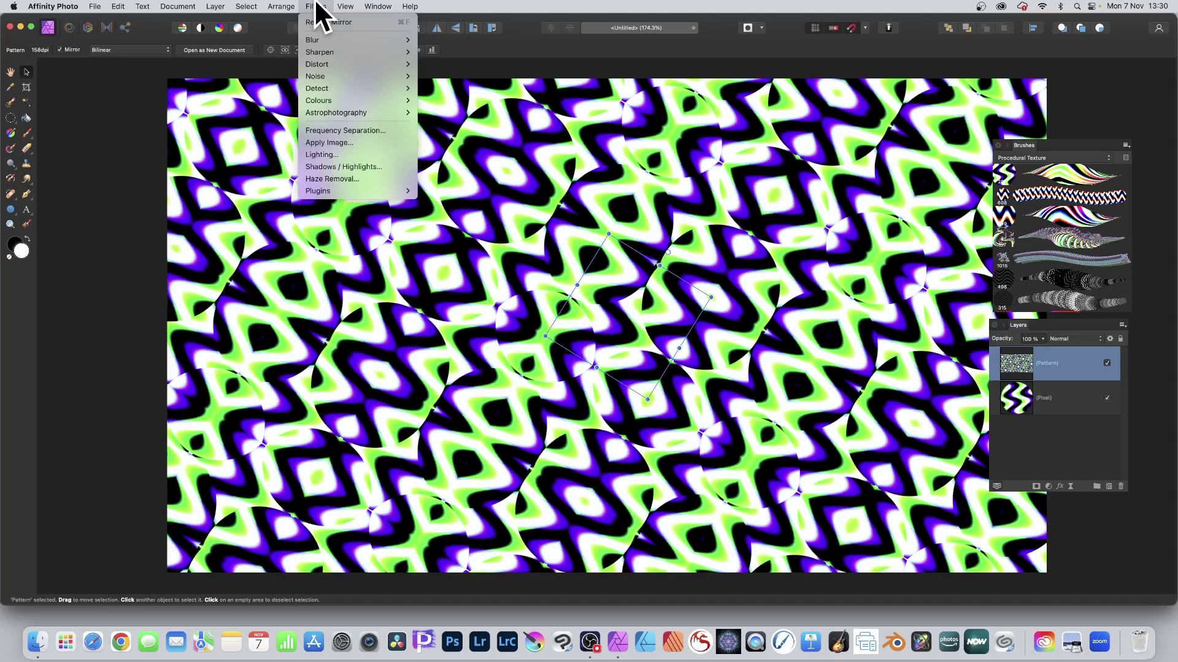
pyautogui.moveTo(331, 64)
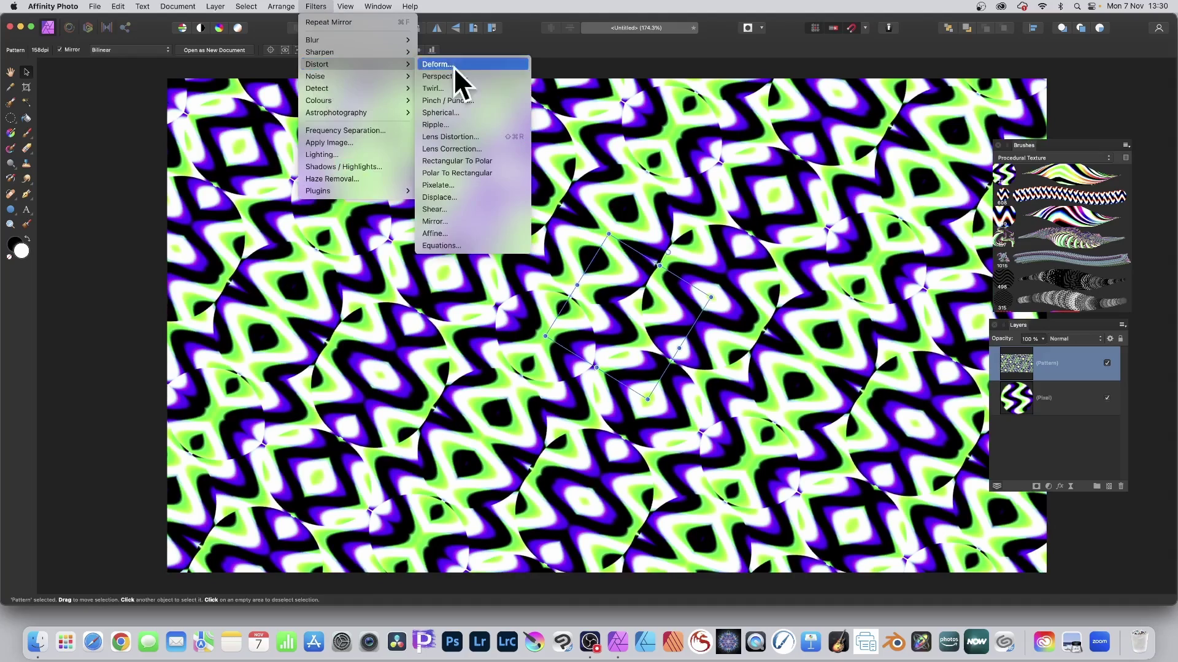
pyautogui.click(470, 221)
pyautogui.moveTo(684, 388); pyautogui.dragTo(705, 303)
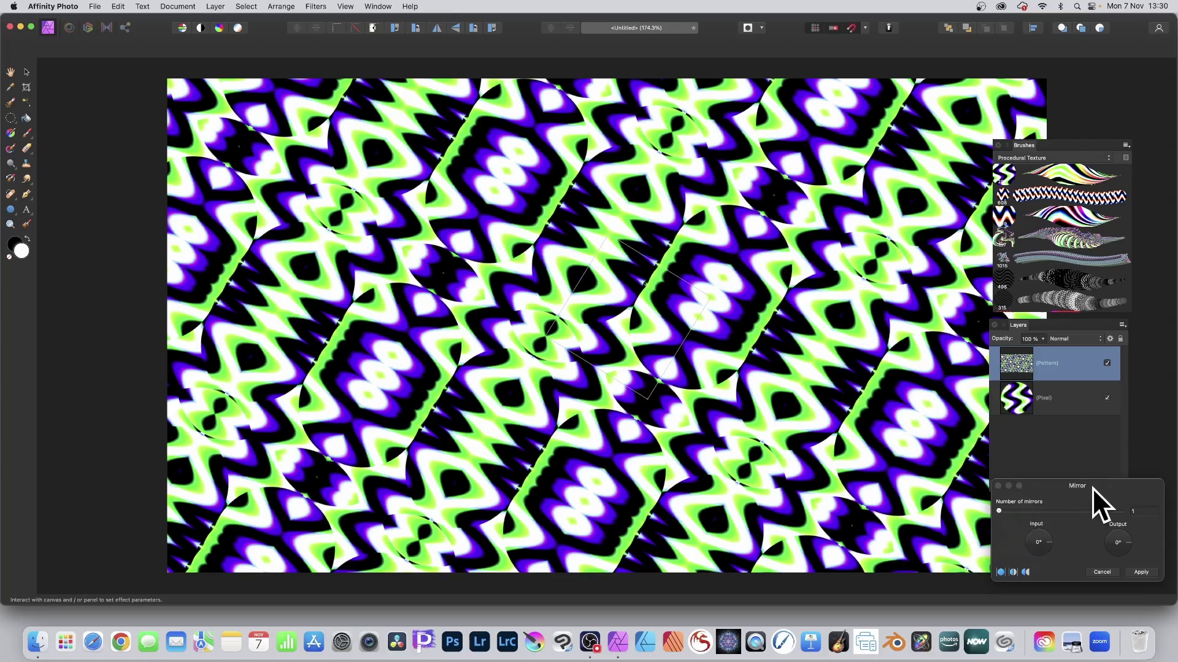
pyautogui.moveTo(1092, 487); pyautogui.dragTo(681, 162)
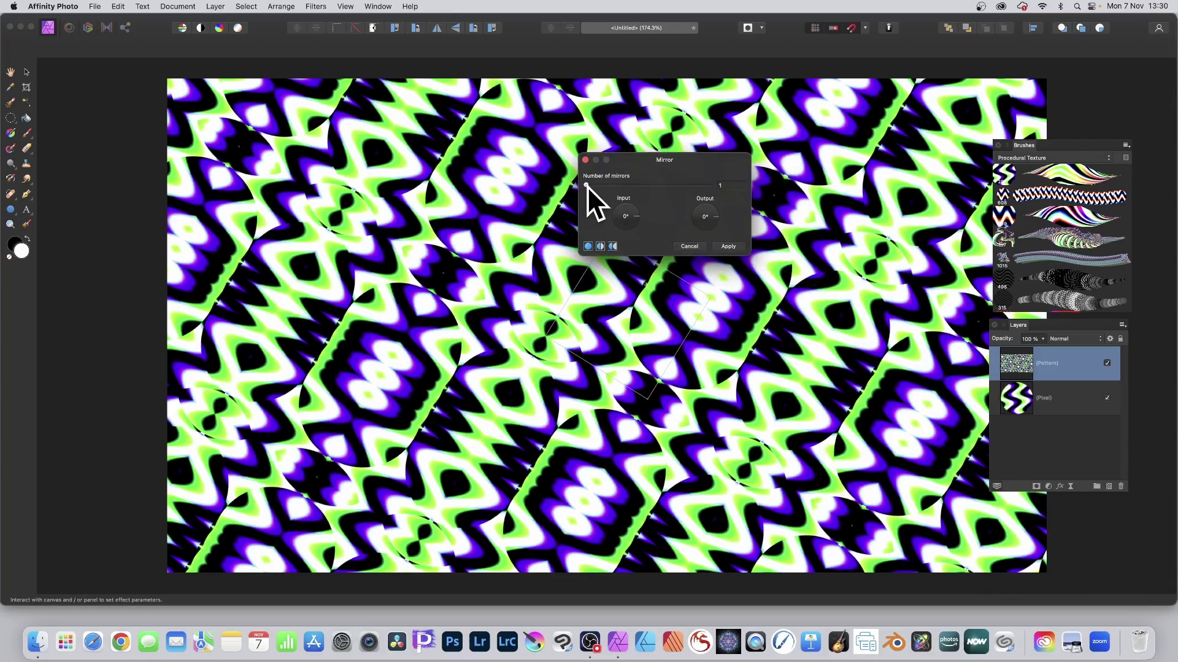
pyautogui.moveTo(588, 186); pyautogui.dragTo(670, 191)
pyautogui.moveTo(551, 184)
pyautogui.mouseDown()
pyautogui.moveTo(479, 288)
pyautogui.moveTo(525, 254)
pyautogui.moveTo(481, 178)
pyautogui.moveTo(391, 194)
pyautogui.moveTo(517, 265)
pyautogui.moveTo(554, 172)
pyautogui.mouseUp()
pyautogui.moveTo(472, 247); pyautogui.dragTo(666, 327)
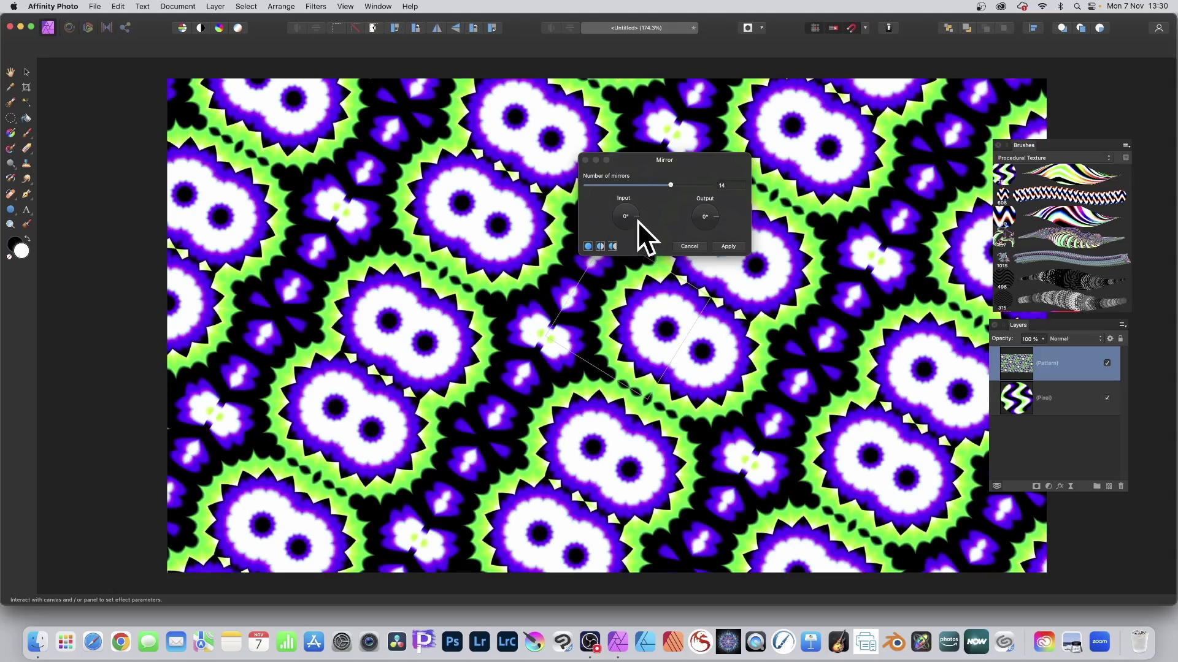
# Rotate the Mirror filter's Input angle to 352° and Output angle to 315°
pyautogui.moveTo(635, 219)
pyautogui.mouseDown()
pyautogui.moveTo(613, 222)
pyautogui.moveTo(624, 199)
pyautogui.mouseUp()
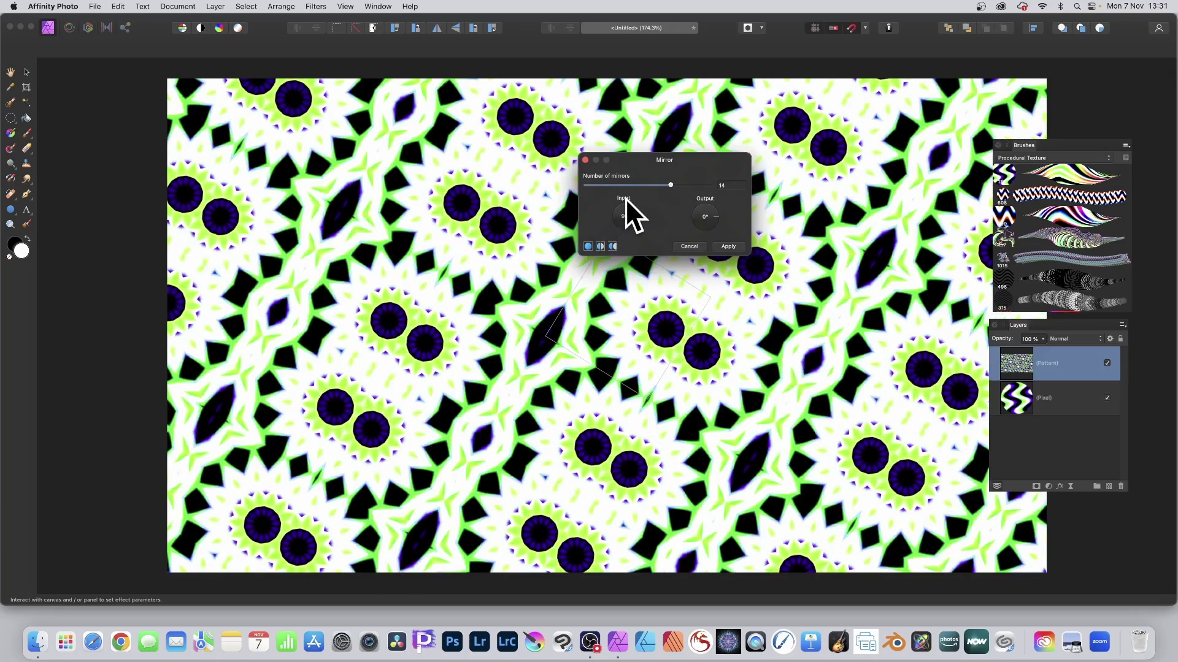
pyautogui.moveTo(624, 198)
pyautogui.mouseDown()
pyautogui.moveTo(639, 200)
pyautogui.moveTo(639, 215)
pyautogui.moveTo(621, 222)
pyautogui.moveTo(629, 216)
pyautogui.mouseUp()
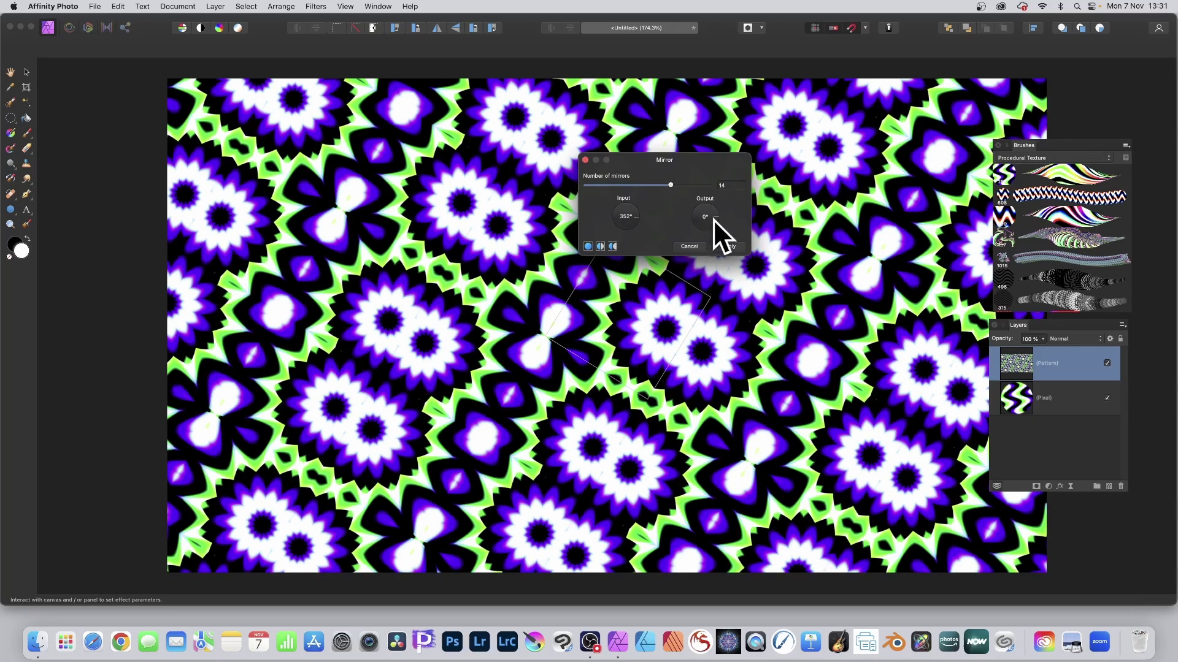
pyautogui.moveTo(712, 218)
pyautogui.mouseDown()
pyautogui.moveTo(706, 230)
pyautogui.moveTo(687, 219)
pyautogui.moveTo(715, 226)
pyautogui.mouseUp()
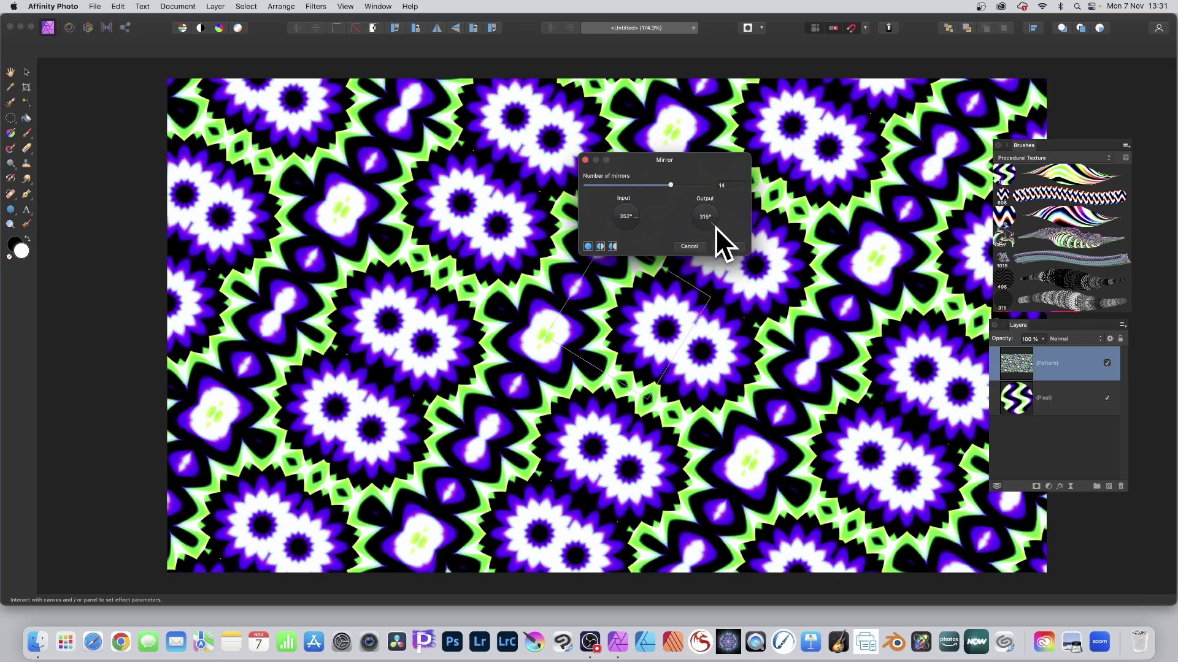
# Apply the Mirror filter, then shrink, shift up-left and re-enlarge the pattern tile
pyautogui.click(732, 248)
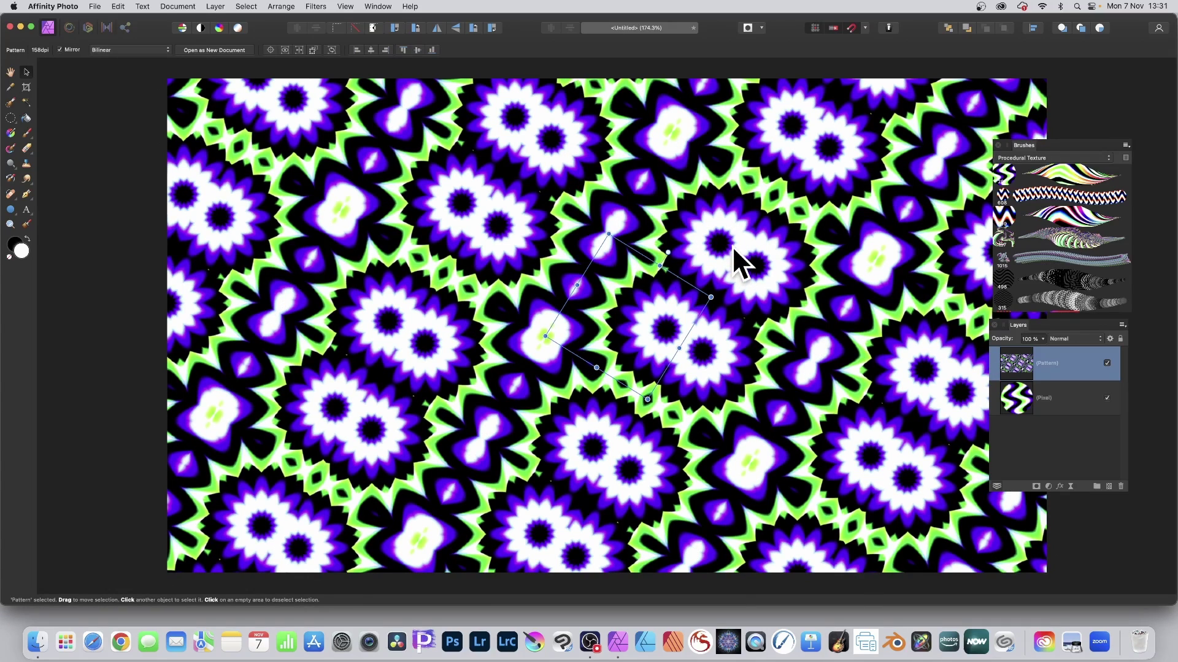
pyautogui.moveTo(610, 231); pyautogui.dragTo(675, 224)
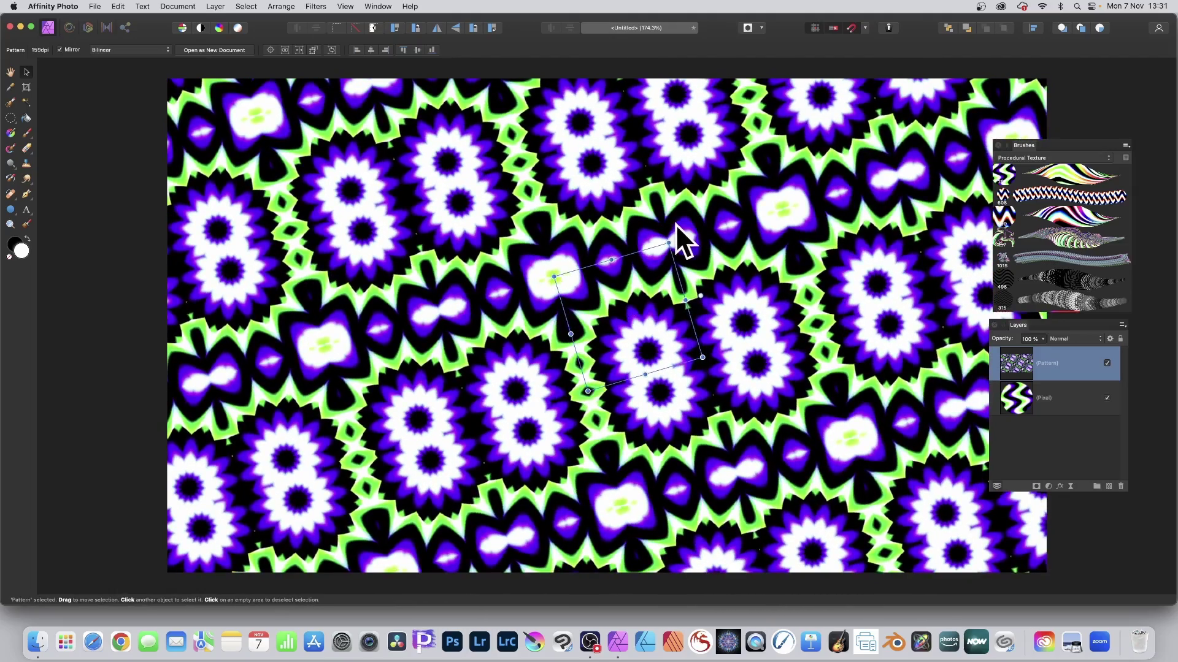
pyautogui.moveTo(643, 320); pyautogui.dragTo(552, 225)
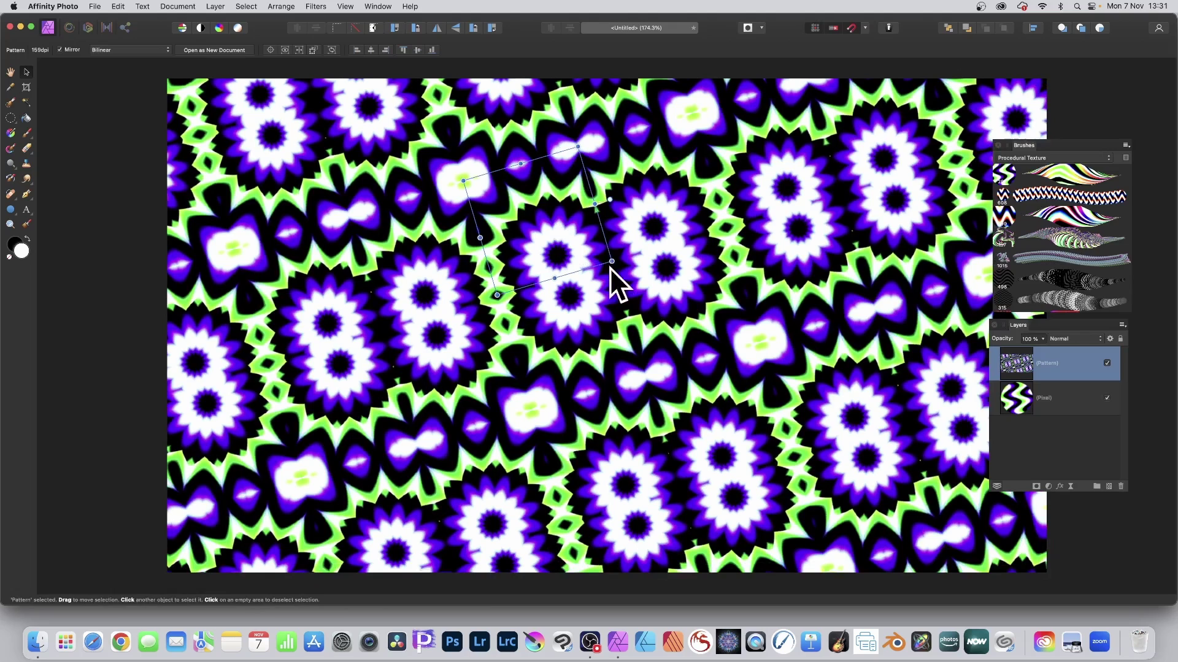
pyautogui.moveTo(609, 261); pyautogui.dragTo(666, 291)
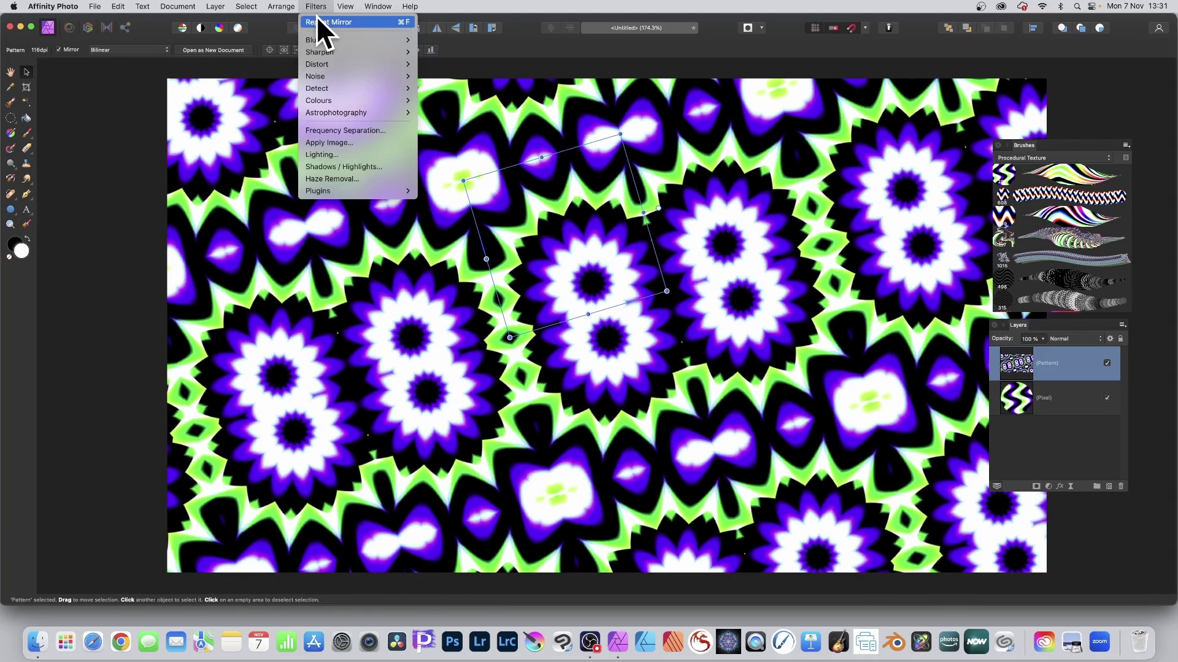
# Repeat the Mirror filter twice, producing large serrated rings with purple clusters
pyautogui.click(320, 23)
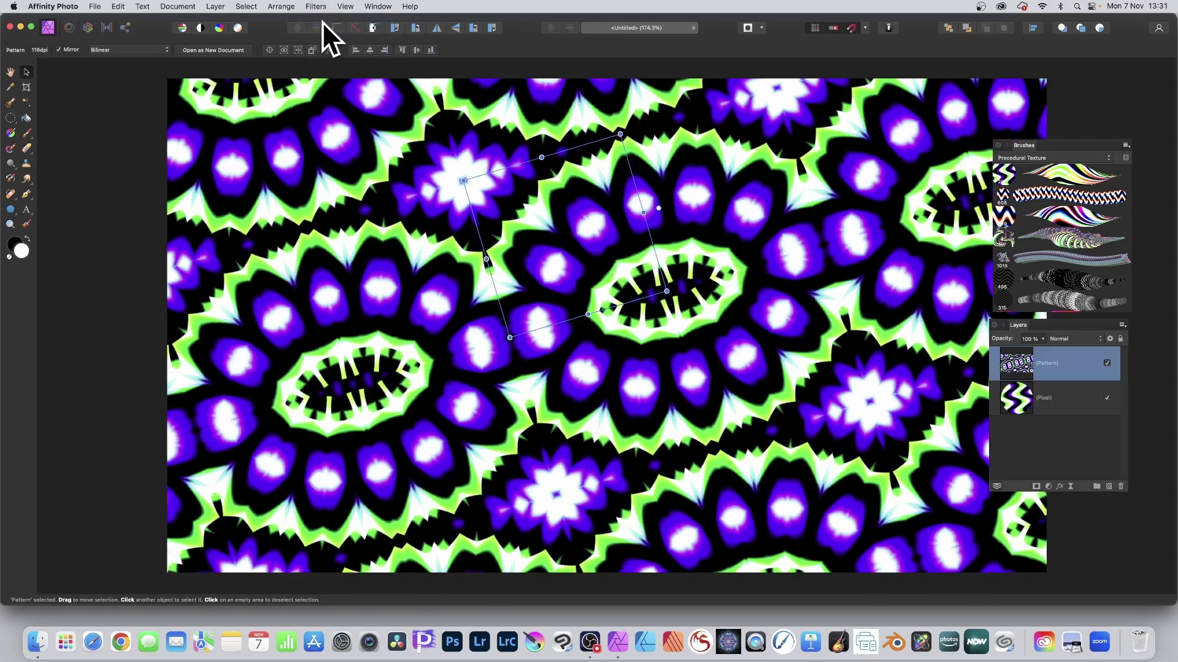
pyautogui.click(318, 7)
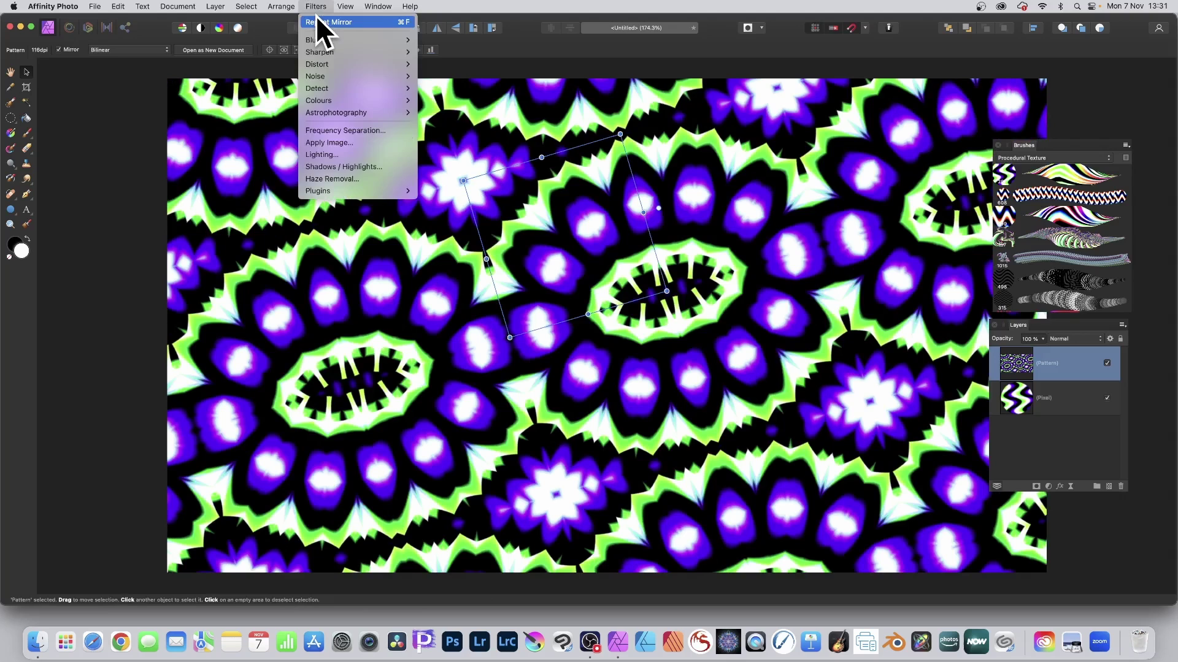
pyautogui.click(317, 22)
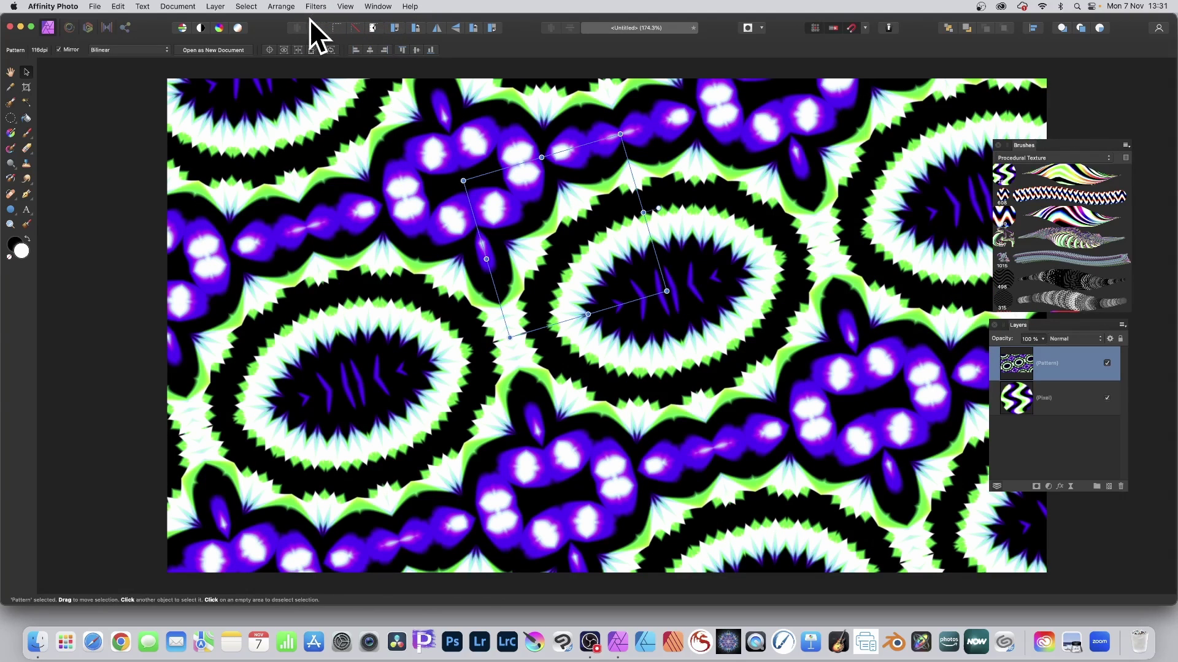
# Open the File menu to reveal the Save As options
pyautogui.click(98, 6)
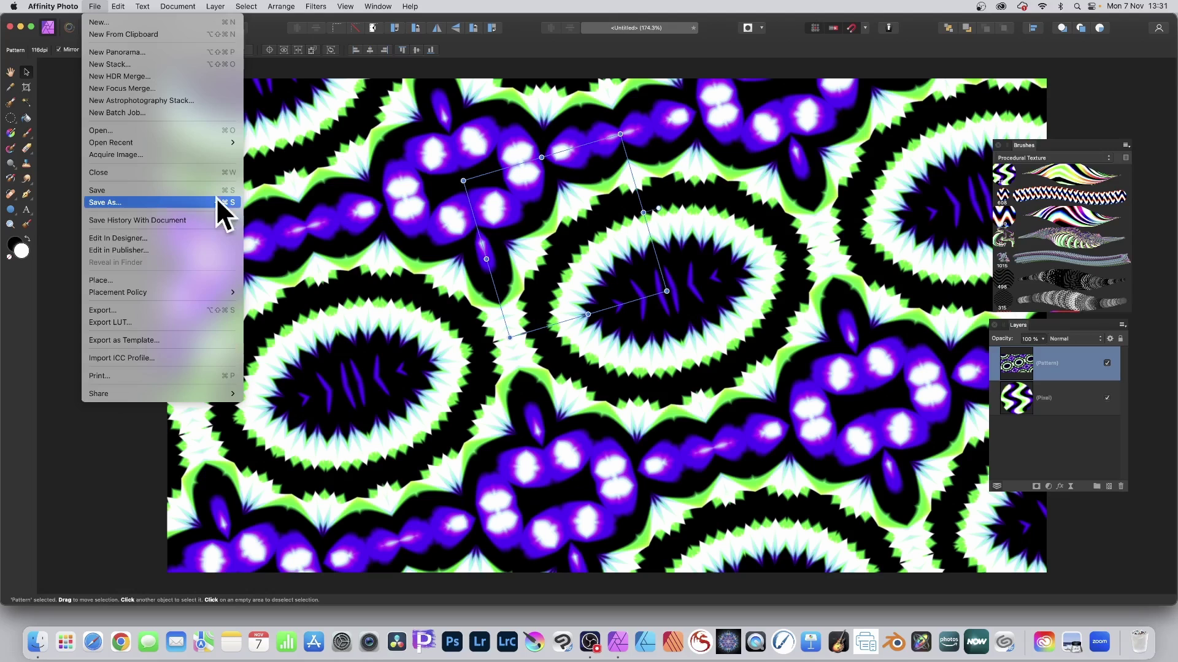
# Scale the pattern tile down slightly, then paint test strokes on it with the Paint Brush
pyautogui.click(723, 47)
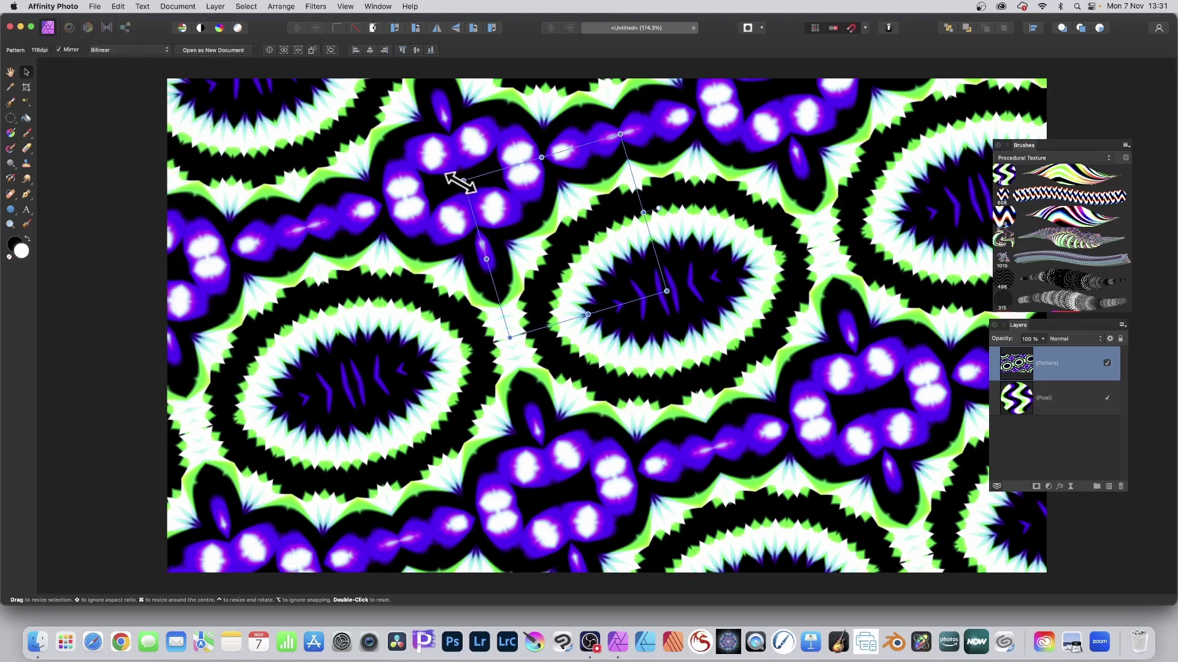
pyautogui.moveTo(464, 180); pyautogui.dragTo(433, 169)
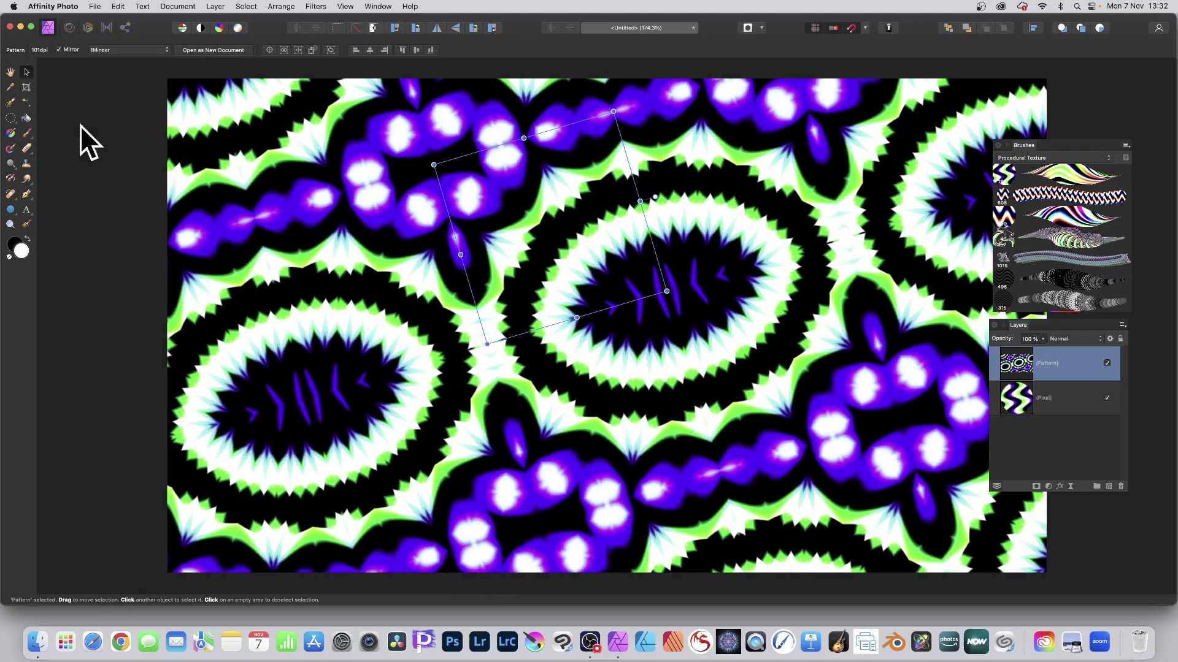
pyautogui.click(26, 133)
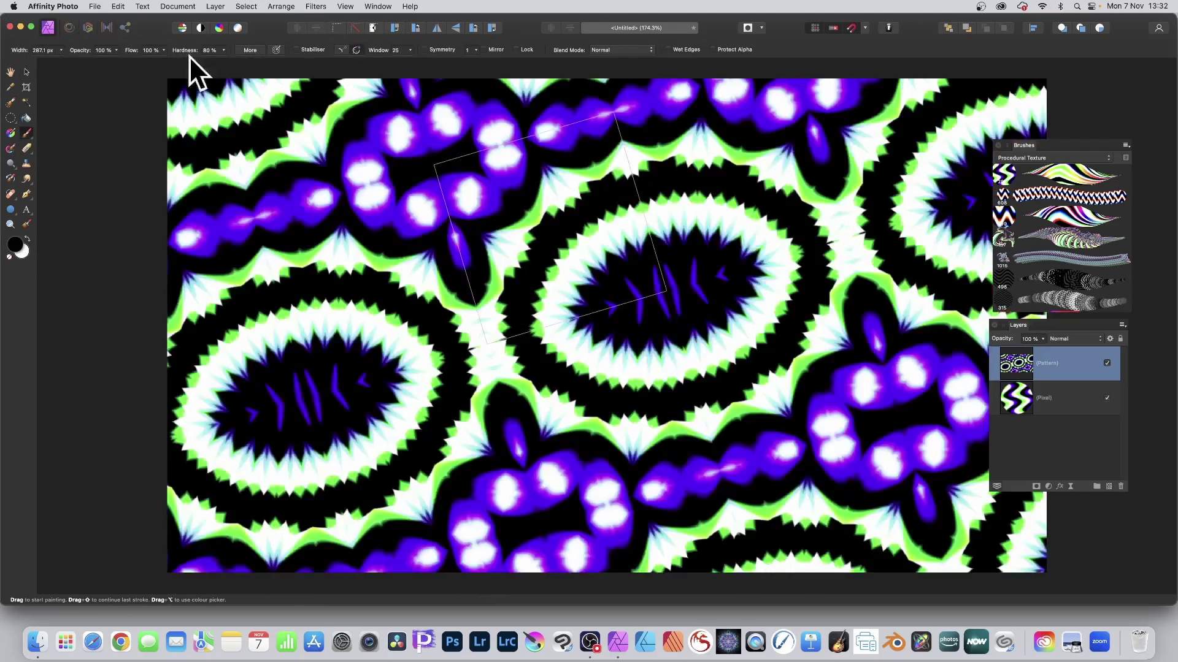
pyautogui.moveTo(319, 140)
pyautogui.mouseDown()
pyautogui.moveTo(440, 178)
pyautogui.moveTo(302, 150)
pyautogui.mouseUp()
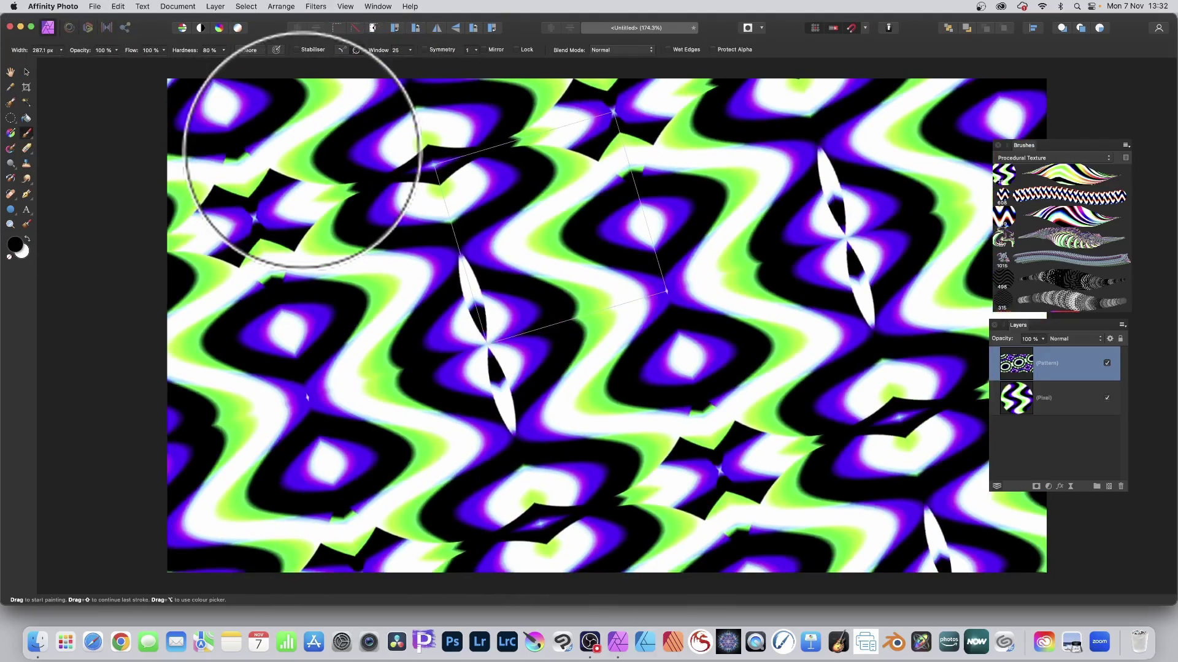
pyautogui.press('super+z')
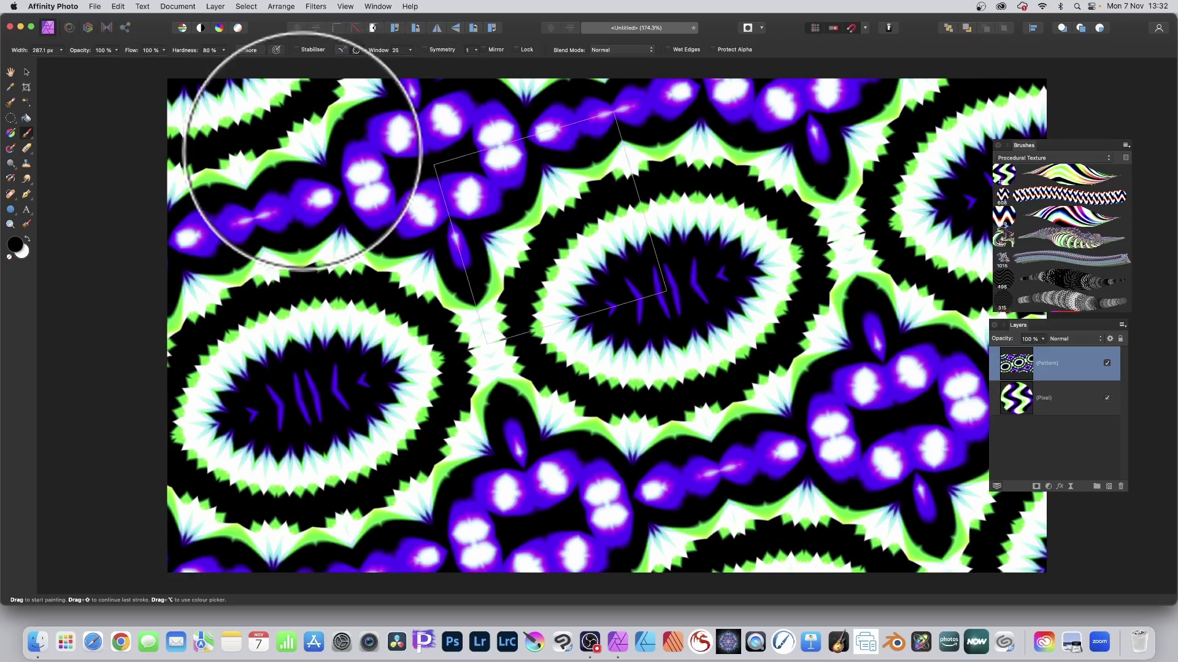
pyautogui.moveTo(303, 150)
pyautogui.mouseDown()
pyautogui.moveTo(412, 177)
pyautogui.moveTo(438, 163)
pyautogui.moveTo(428, 163)
pyautogui.moveTo(477, 207)
pyautogui.moveTo(624, 257)
pyautogui.moveTo(644, 177)
pyautogui.moveTo(545, 155)
pyautogui.moveTo(515, 193)
pyautogui.moveTo(514, 234)
pyautogui.moveTo(533, 232)
pyautogui.moveTo(522, 207)
pyautogui.moveTo(489, 220)
pyautogui.moveTo(467, 172)
pyautogui.moveTo(445, 170)
pyautogui.moveTo(441, 196)
pyautogui.mouseUp()
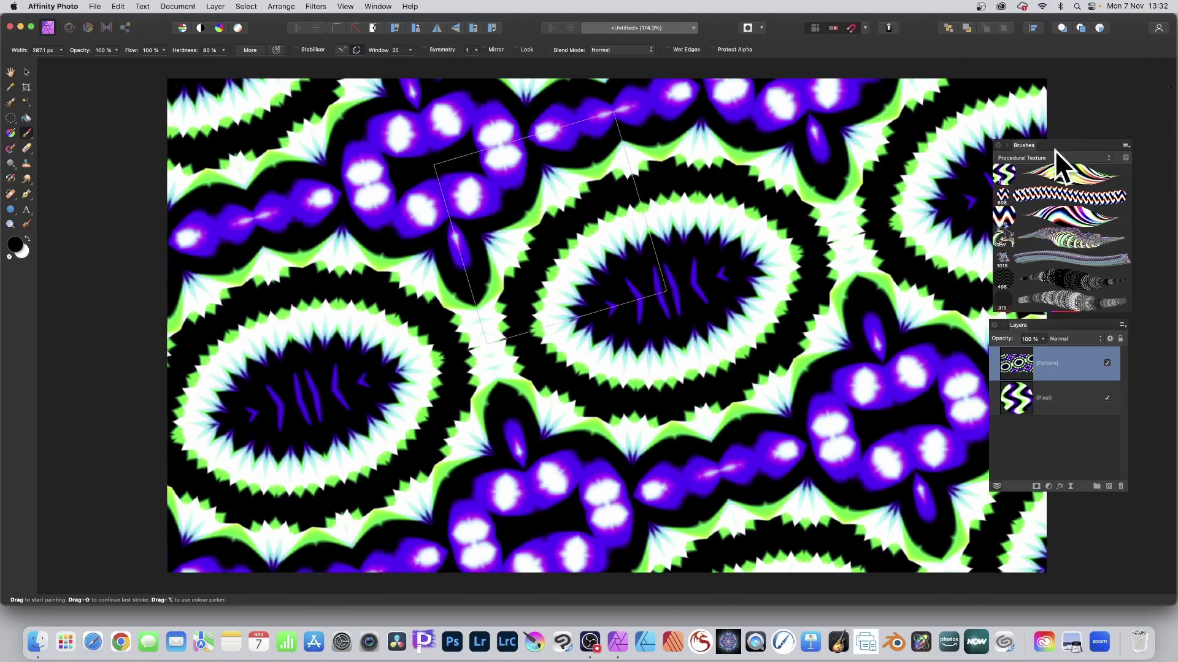
# Try two textured brushes from the Brushes panel and undo the test strokes
pyautogui.click(1055, 189)
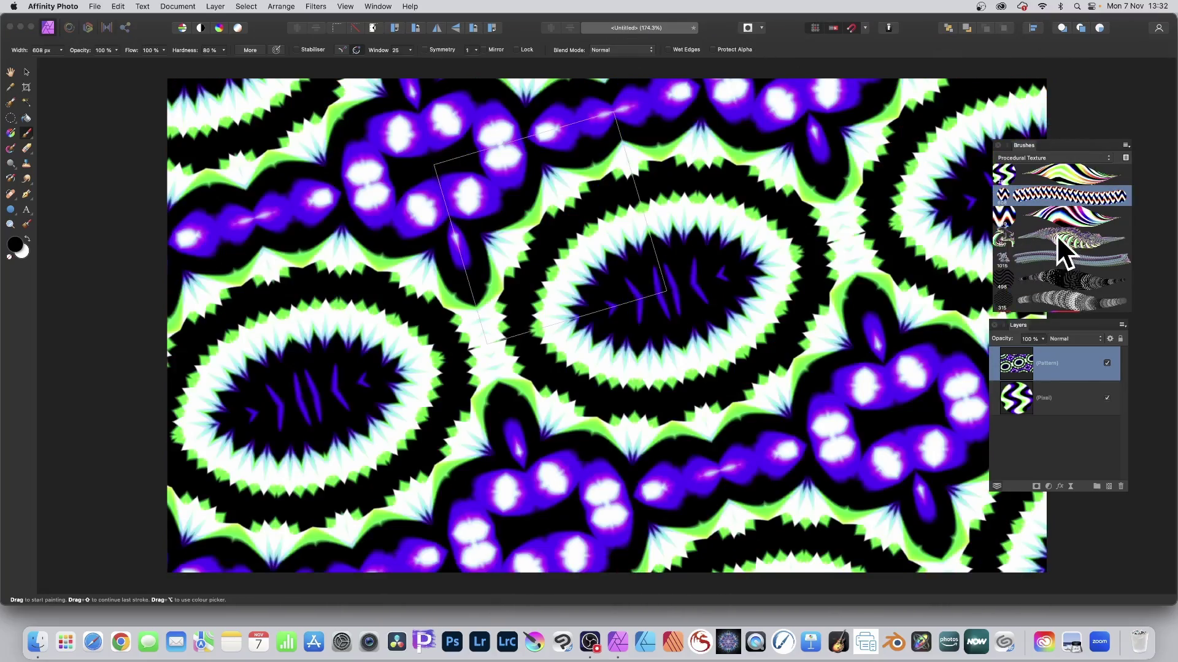
pyautogui.click(1057, 239)
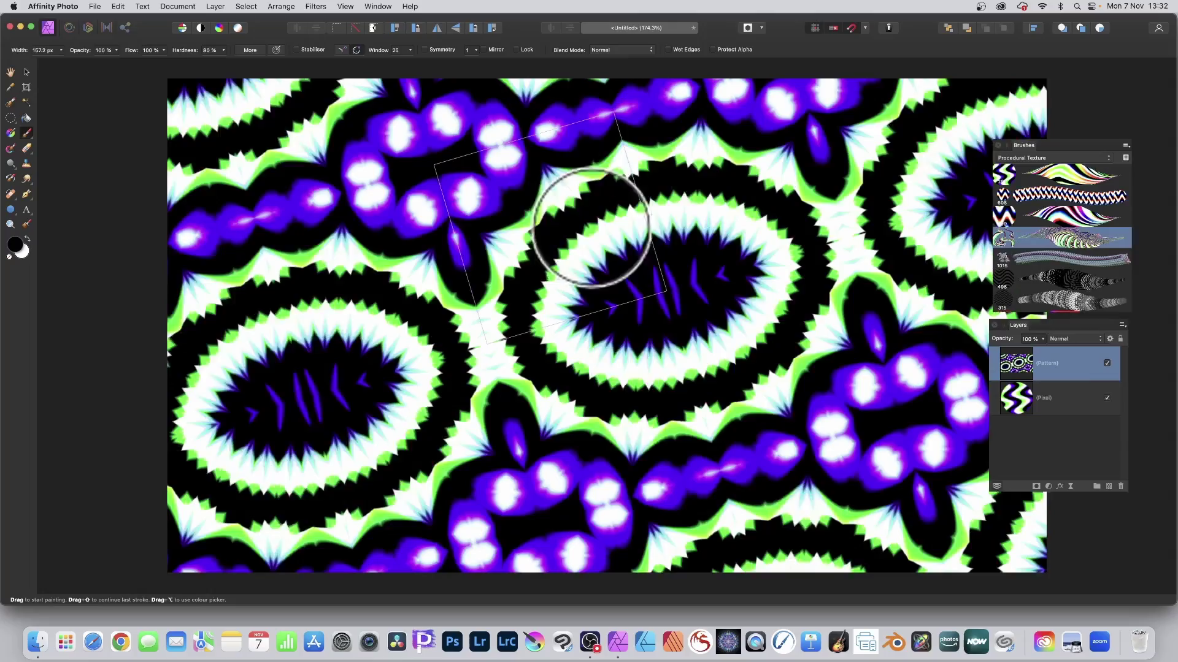
pyautogui.moveTo(591, 231)
pyautogui.mouseDown()
pyautogui.moveTo(546, 184)
pyautogui.moveTo(491, 195)
pyautogui.moveTo(469, 243)
pyautogui.moveTo(540, 215)
pyautogui.moveTo(544, 99)
pyautogui.mouseUp()
pyautogui.press('super+z')
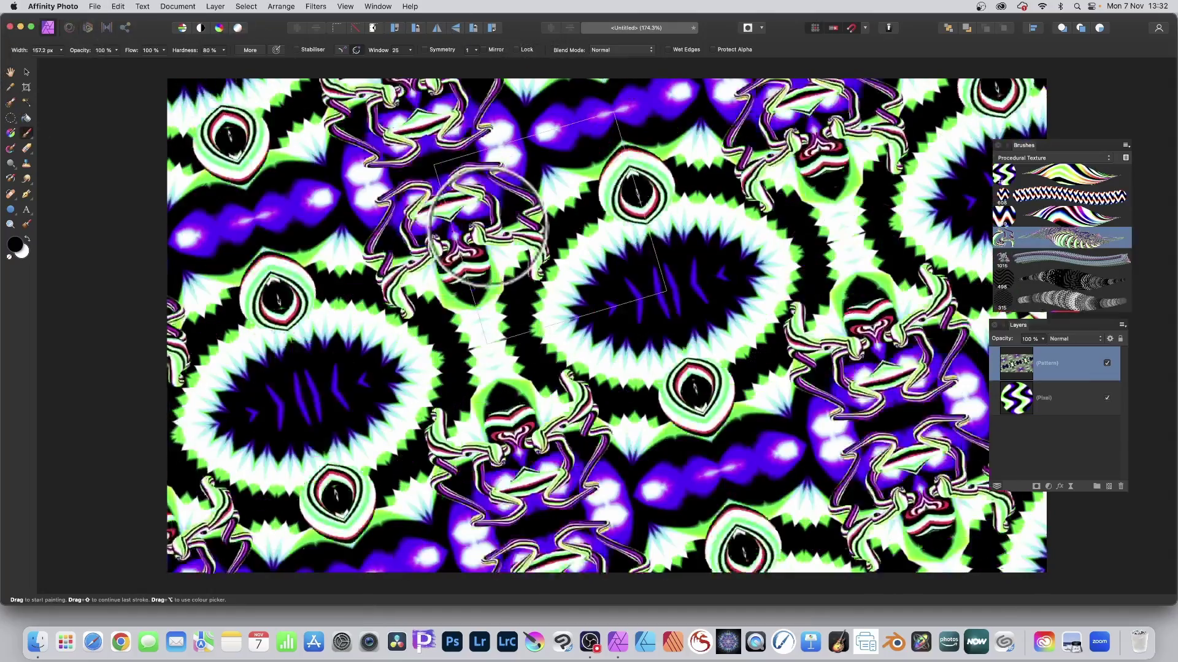
pyautogui.press('super+z')
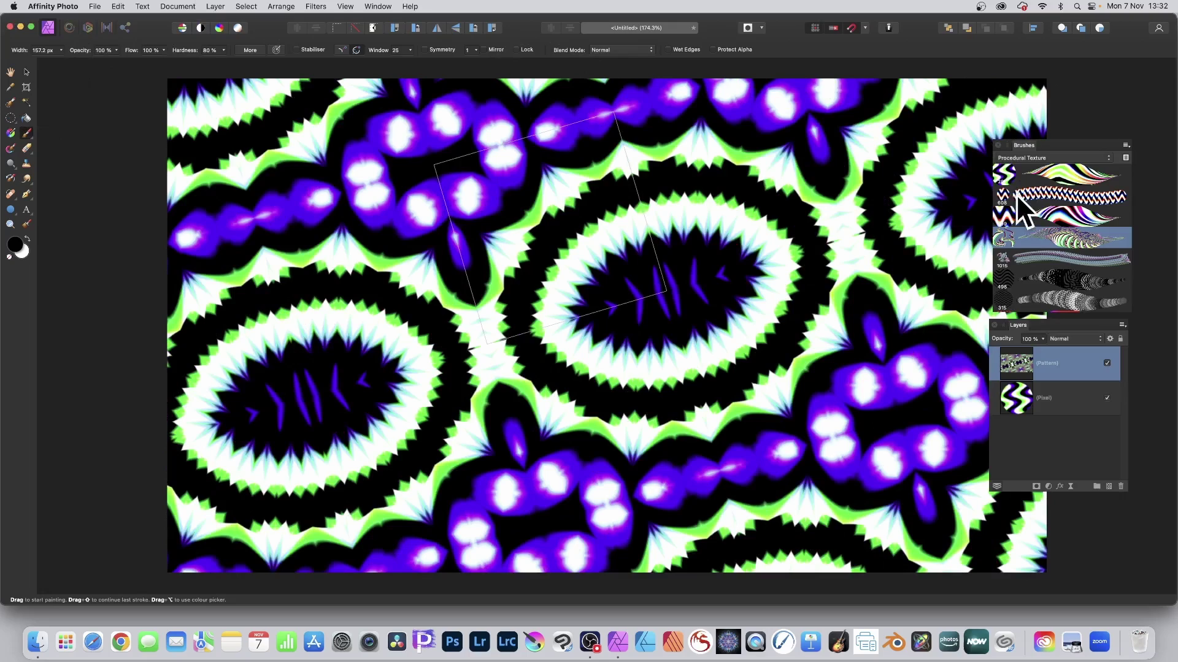
# Paint a stroke repeating across tiles with the 1015 brush at 300 px width
pyautogui.scroll(-3, 1043, 268)
pyautogui.click(1039, 213)
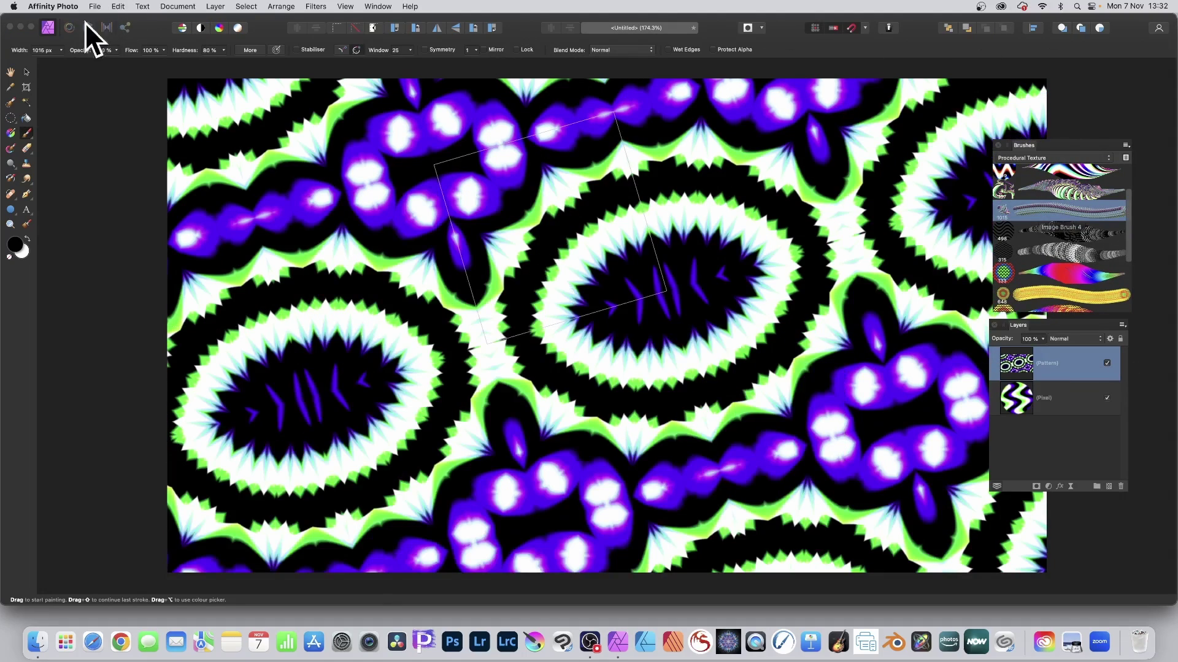
pyautogui.click(61, 50)
pyautogui.moveTo(102, 62); pyautogui.dragTo(64, 61)
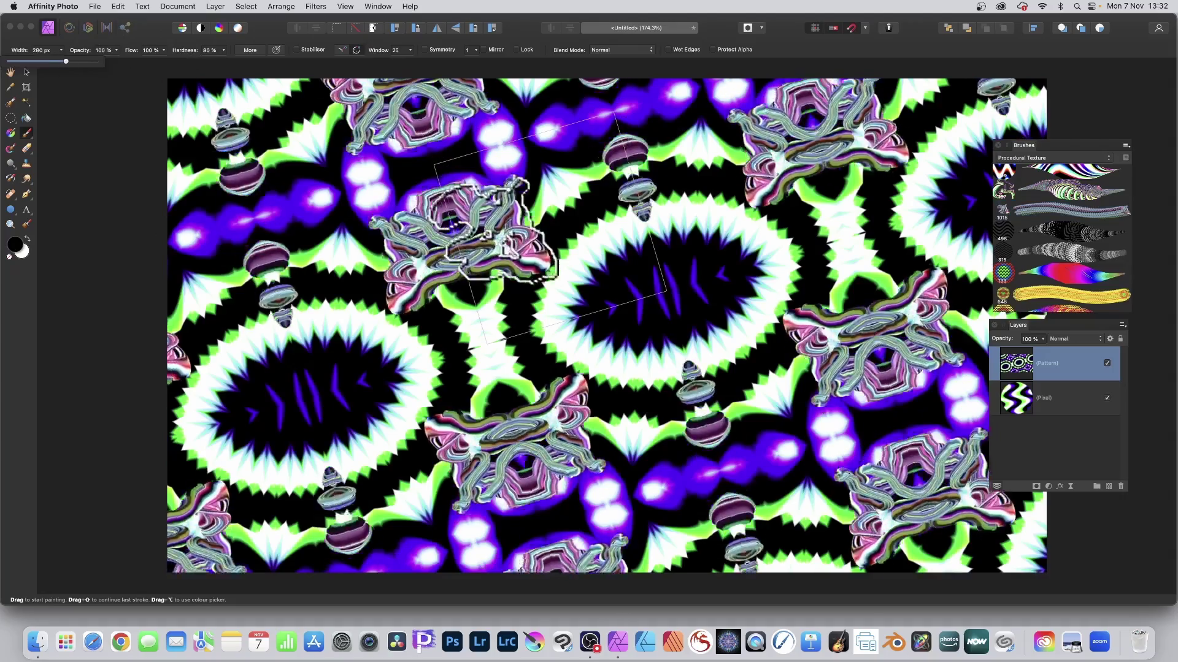
pyautogui.moveTo(564, 253)
pyautogui.mouseDown()
pyautogui.moveTo(555, 153)
pyautogui.moveTo(487, 309)
pyautogui.moveTo(539, 224)
pyautogui.moveTo(558, 119)
pyautogui.moveTo(656, 276)
pyautogui.mouseUp()
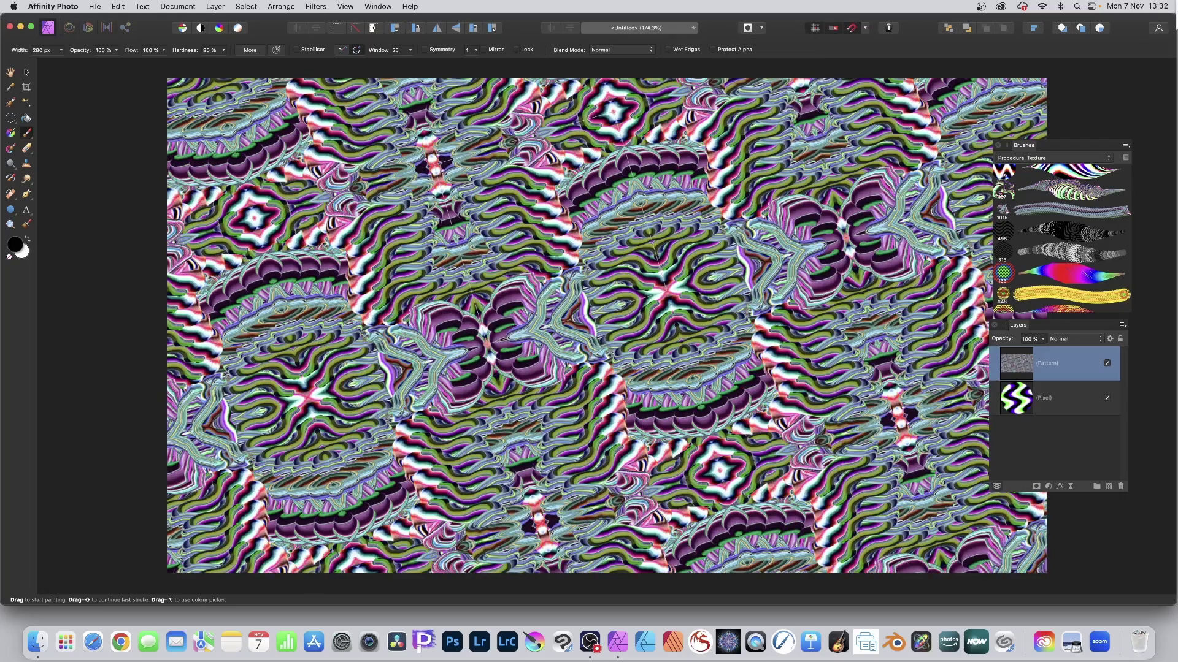
# Undo the recent strokes to return to the earlier oval pattern
pyautogui.press('super+z')
pyautogui.press('super+z')
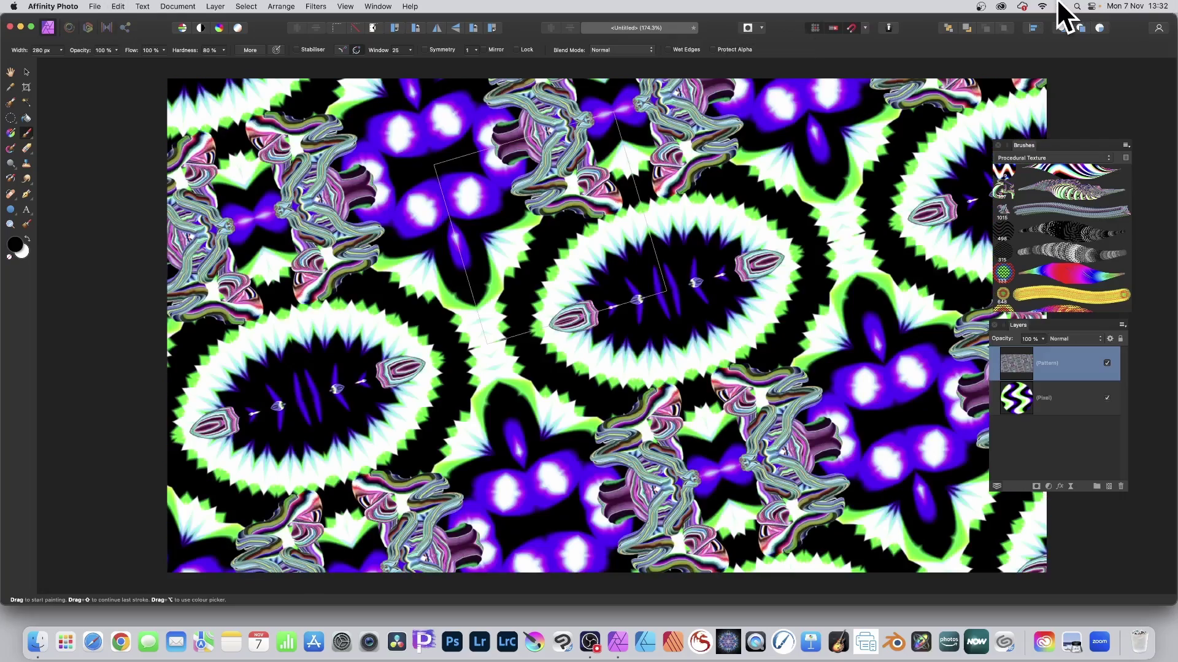
pyautogui.press('super+z')
pyautogui.press('super+z')
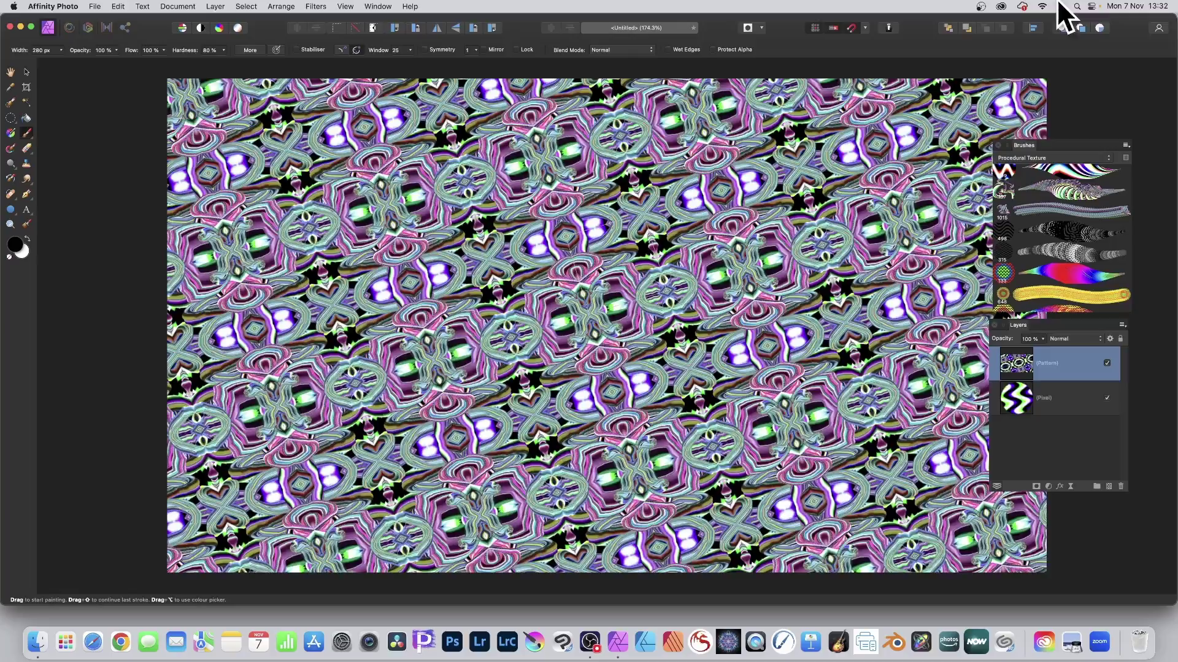
pyautogui.press('super+z')
pyautogui.press('super+z')
pyautogui.press('super+z')
pyautogui.press('super+z')
pyautogui.press('super+z')
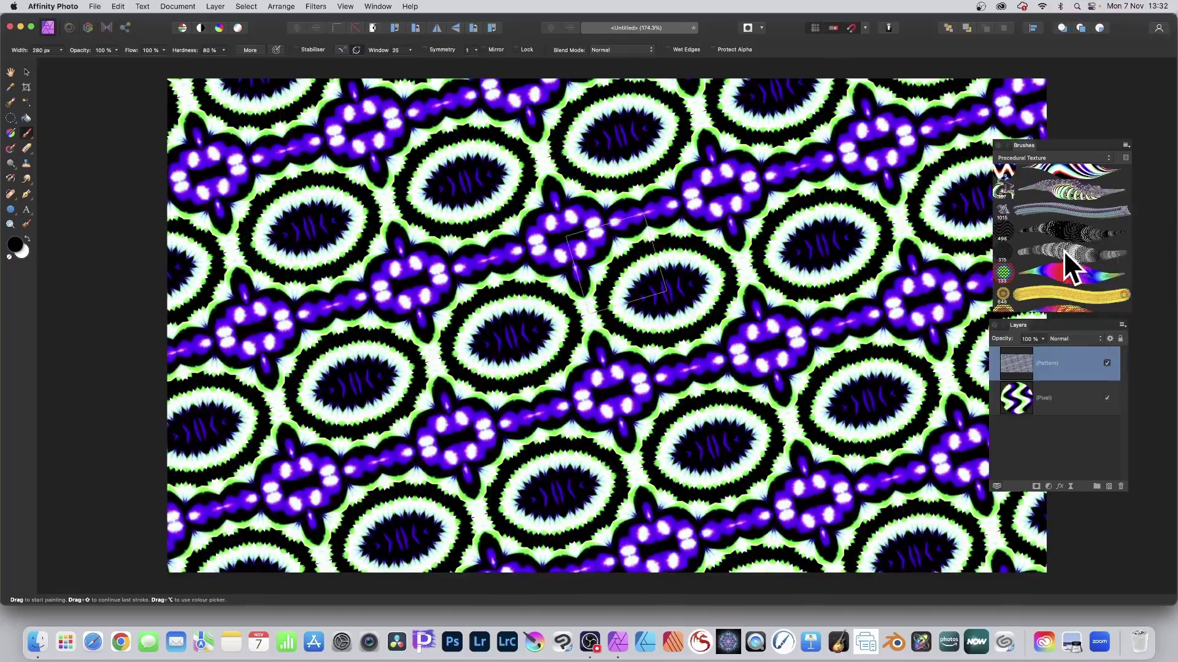
# Choose a different image brush and repaint the Pattern layer in dense red and purple motifs
pyautogui.click(1062, 251)
pyautogui.scroll(-3, 1077, 296)
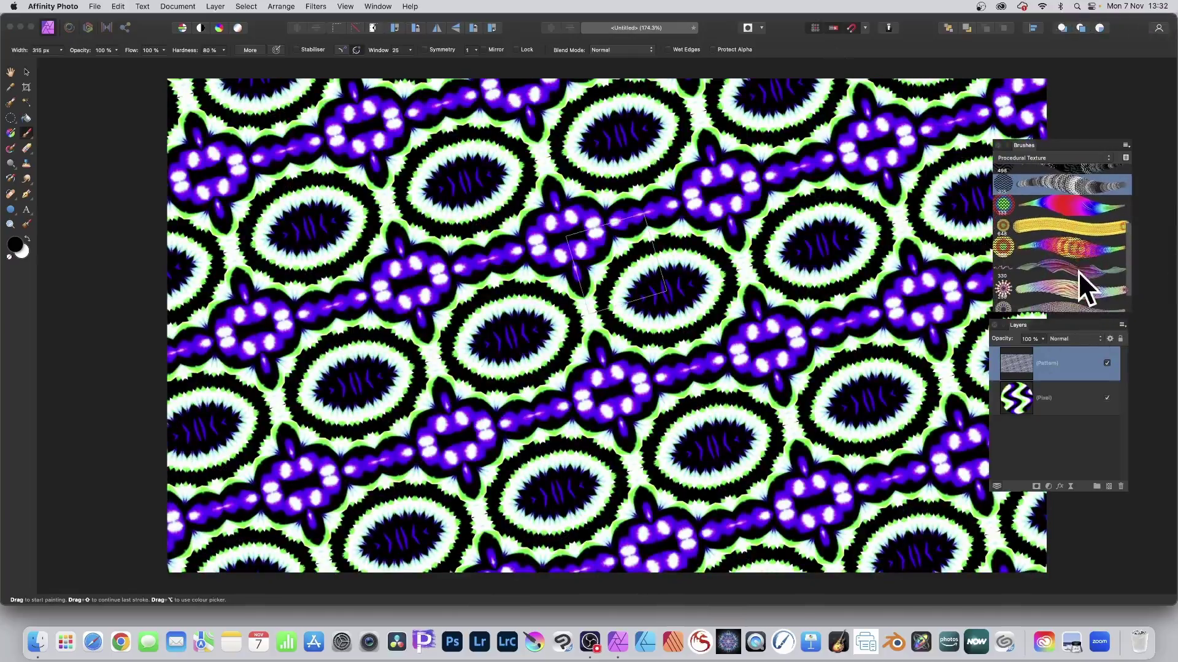
pyautogui.click(1069, 264)
pyautogui.moveTo(889, 263)
pyautogui.mouseDown()
pyautogui.moveTo(866, 237)
pyautogui.moveTo(736, 300)
pyautogui.moveTo(569, 326)
pyautogui.moveTo(608, 333)
pyautogui.moveTo(605, 319)
pyautogui.moveTo(629, 307)
pyautogui.moveTo(586, 266)
pyautogui.moveTo(594, 245)
pyautogui.moveTo(626, 226)
pyautogui.moveTo(629, 192)
pyautogui.moveTo(609, 187)
pyautogui.moveTo(619, 211)
pyautogui.moveTo(690, 261)
pyautogui.mouseUp()
pyautogui.press('super+z')
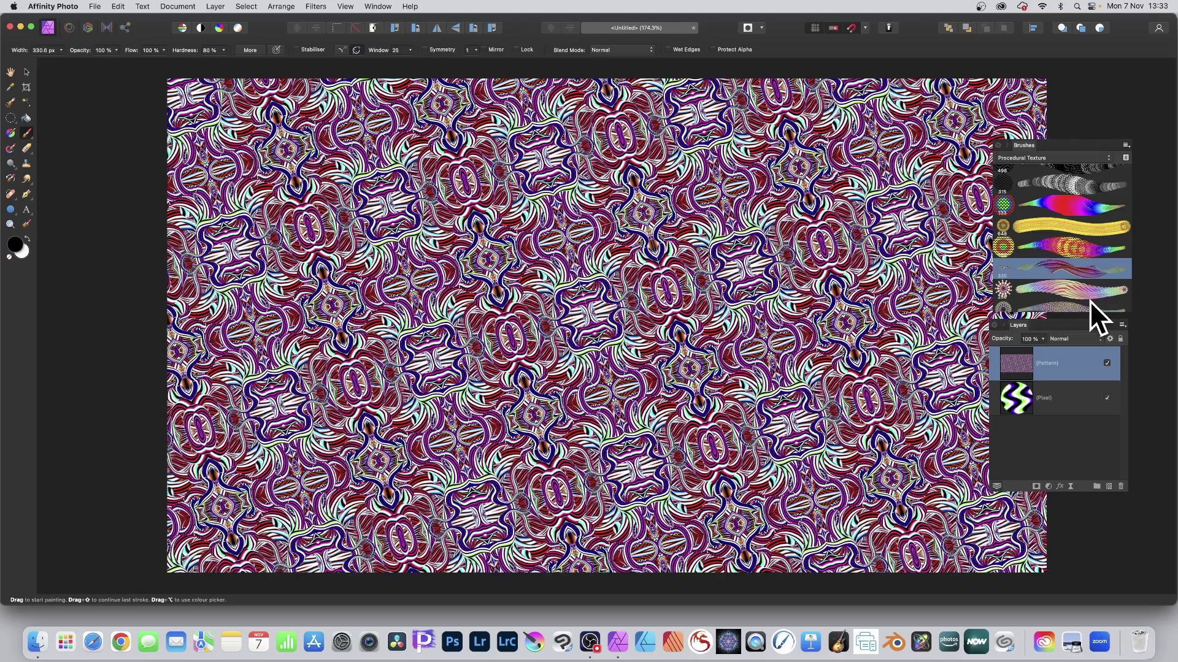
# Reduce the image brush's size, raise its spacing to 16%, review its Dynamics, and close the editor
pyautogui.doubleClick(1057, 292)
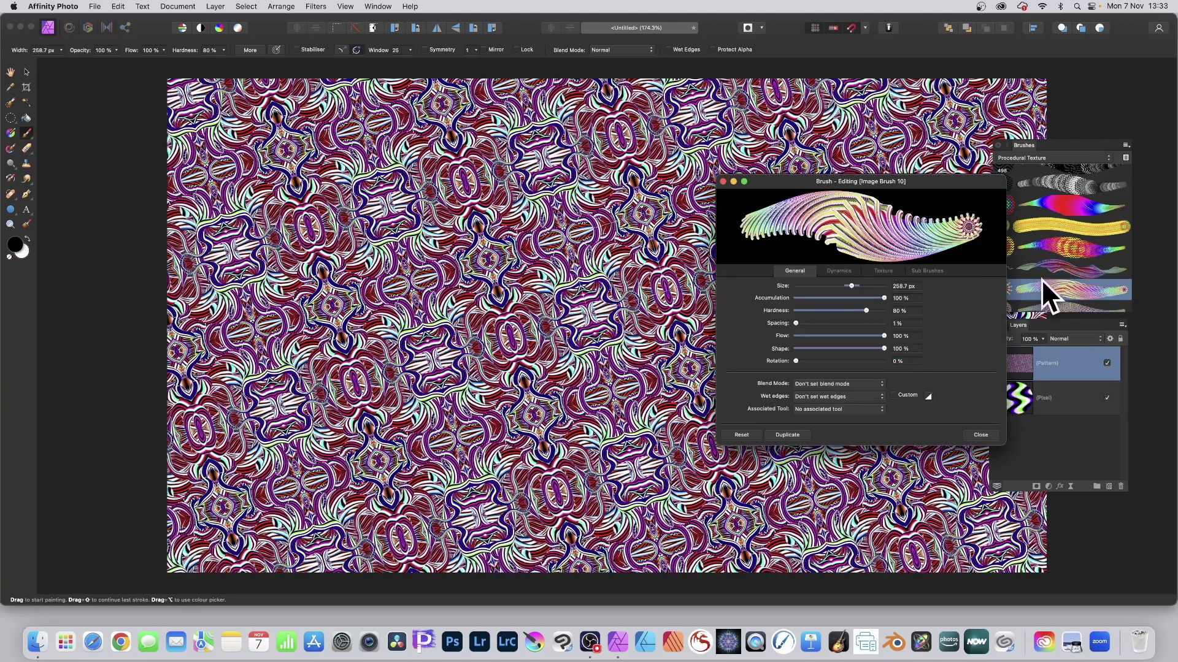
pyautogui.moveTo(853, 284)
pyautogui.mouseDown()
pyautogui.moveTo(823, 284)
pyautogui.moveTo(845, 283)
pyautogui.mouseUp()
pyautogui.moveTo(797, 323); pyautogui.dragTo(801, 323)
pyautogui.click(839, 271)
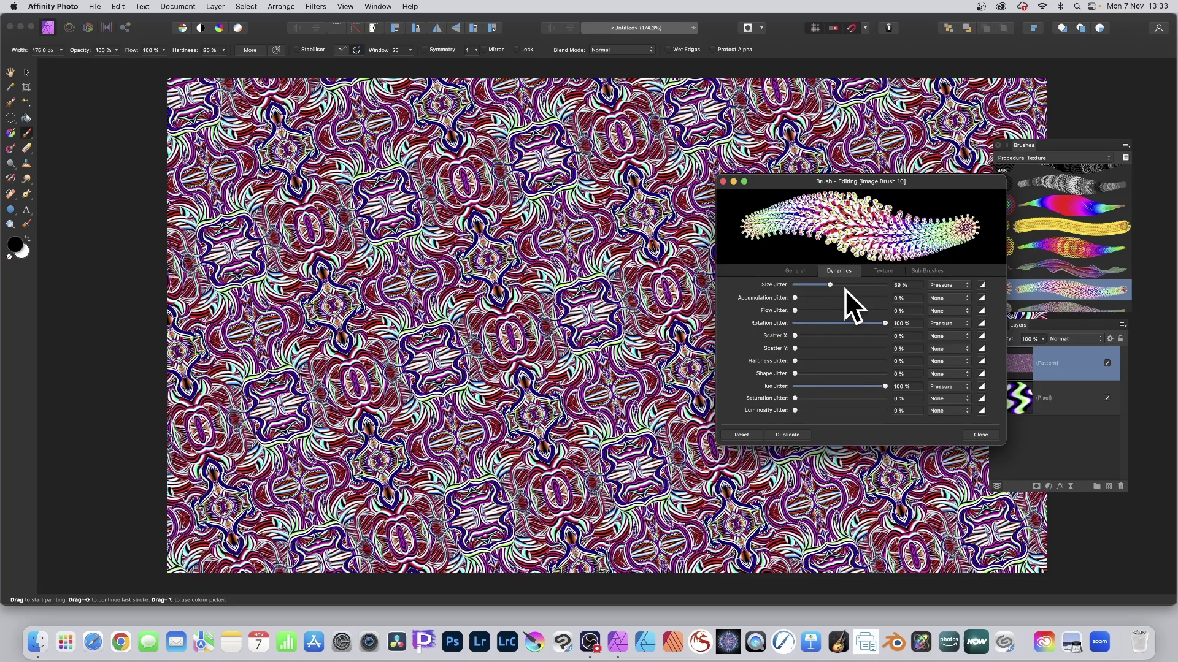
pyautogui.click(982, 436)
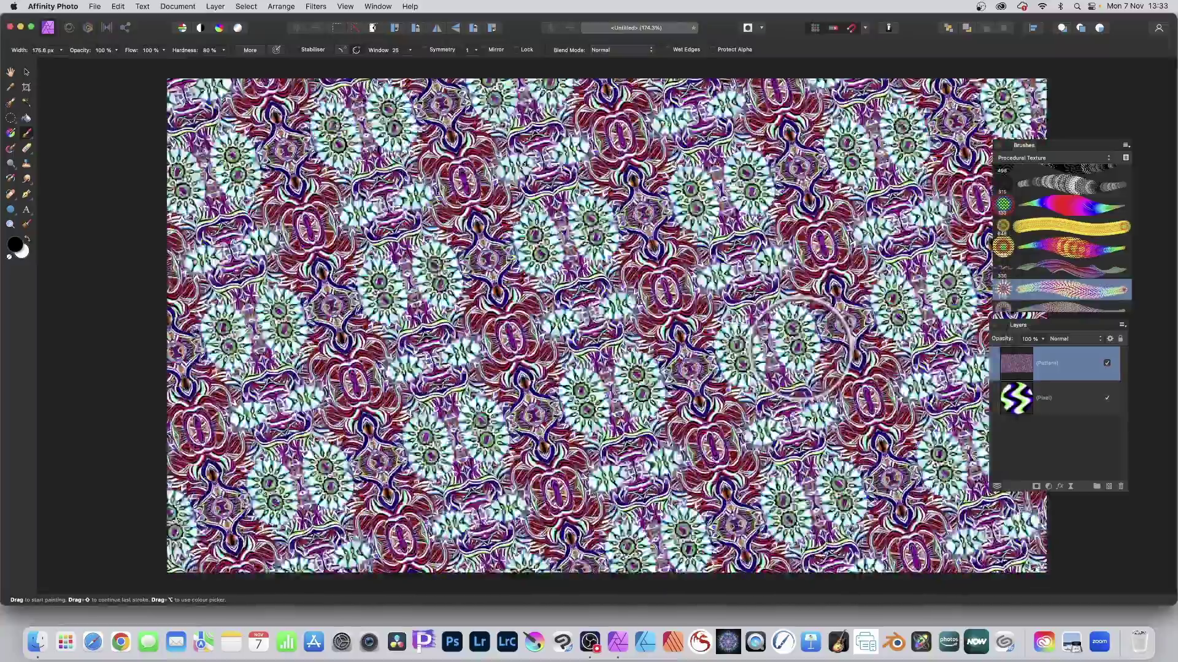
# Paint with the edited brush, then repaint using a larger 361.9 px image brush into purple-and-yellow flowers
pyautogui.moveTo(801, 348)
pyautogui.mouseDown()
pyautogui.moveTo(828, 338)
pyautogui.moveTo(789, 329)
pyautogui.moveTo(760, 300)
pyautogui.moveTo(752, 153)
pyautogui.moveTo(1032, 126)
pyautogui.moveTo(295, 89)
pyautogui.mouseUp()
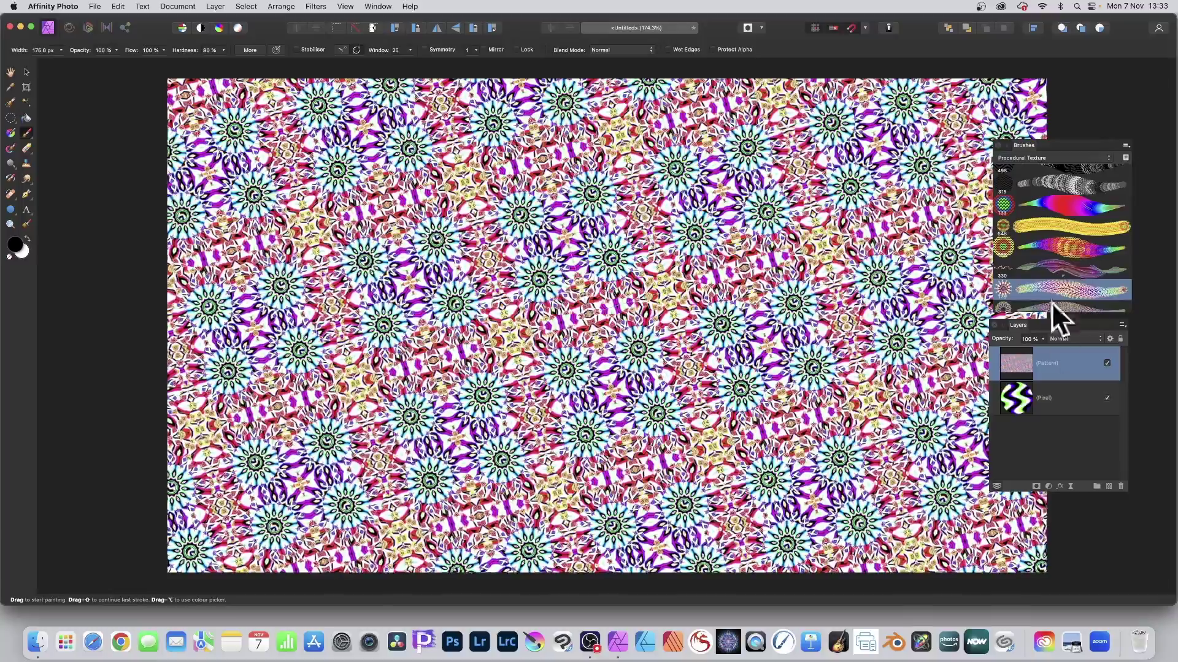
pyautogui.click(1055, 302)
pyautogui.moveTo(751, 279)
pyautogui.mouseDown()
pyautogui.moveTo(682, 299)
pyautogui.moveTo(718, 287)
pyautogui.moveTo(717, 263)
pyautogui.moveTo(804, 206)
pyautogui.moveTo(870, 71)
pyautogui.mouseUp()
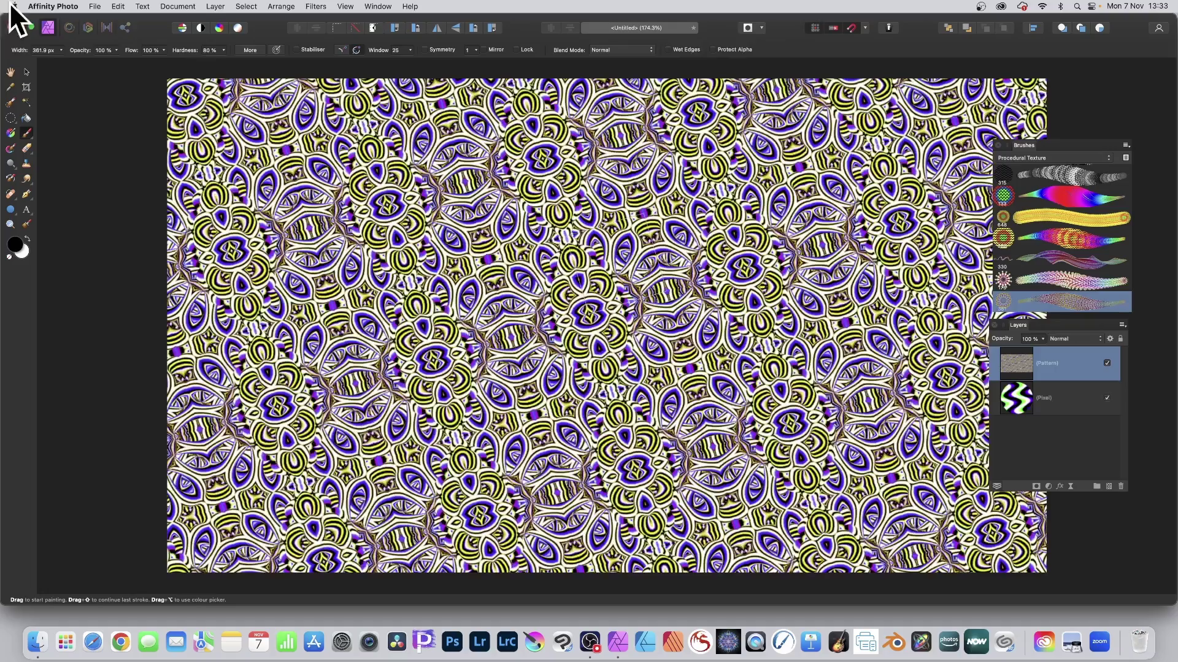
# Shift the Pattern layer and scale its tiles up to about 664 px
pyautogui.click(27, 71)
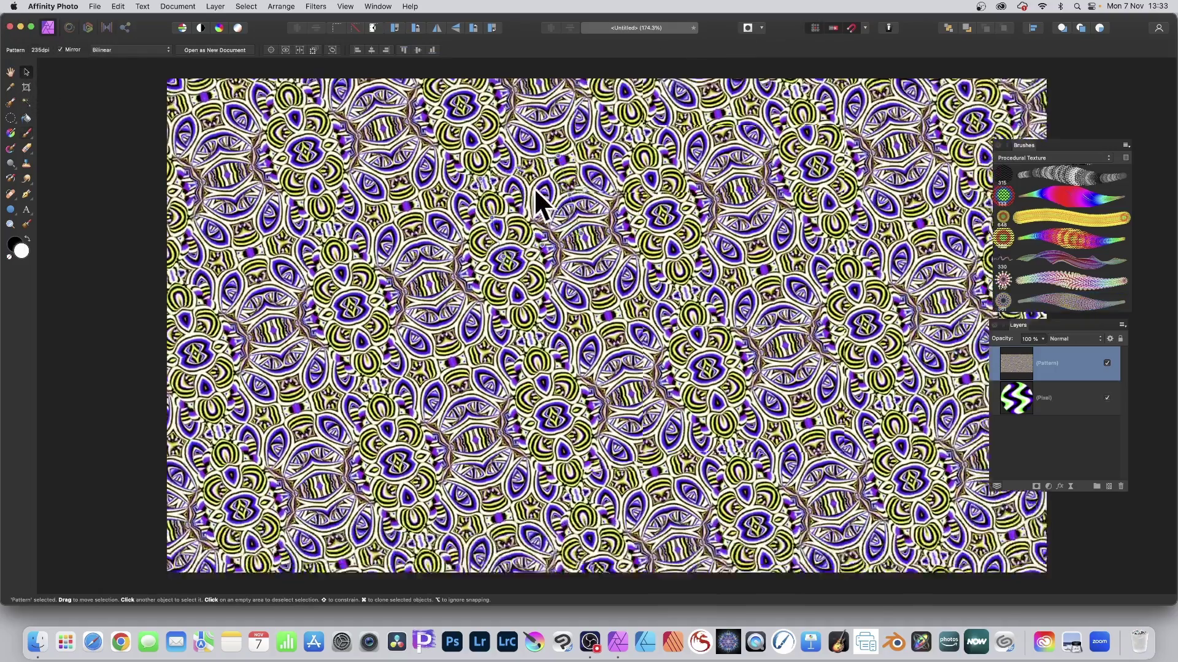
pyautogui.moveTo(535, 191); pyautogui.dragTo(500, 162)
pyautogui.moveTo(545, 204); pyautogui.dragTo(522, 275)
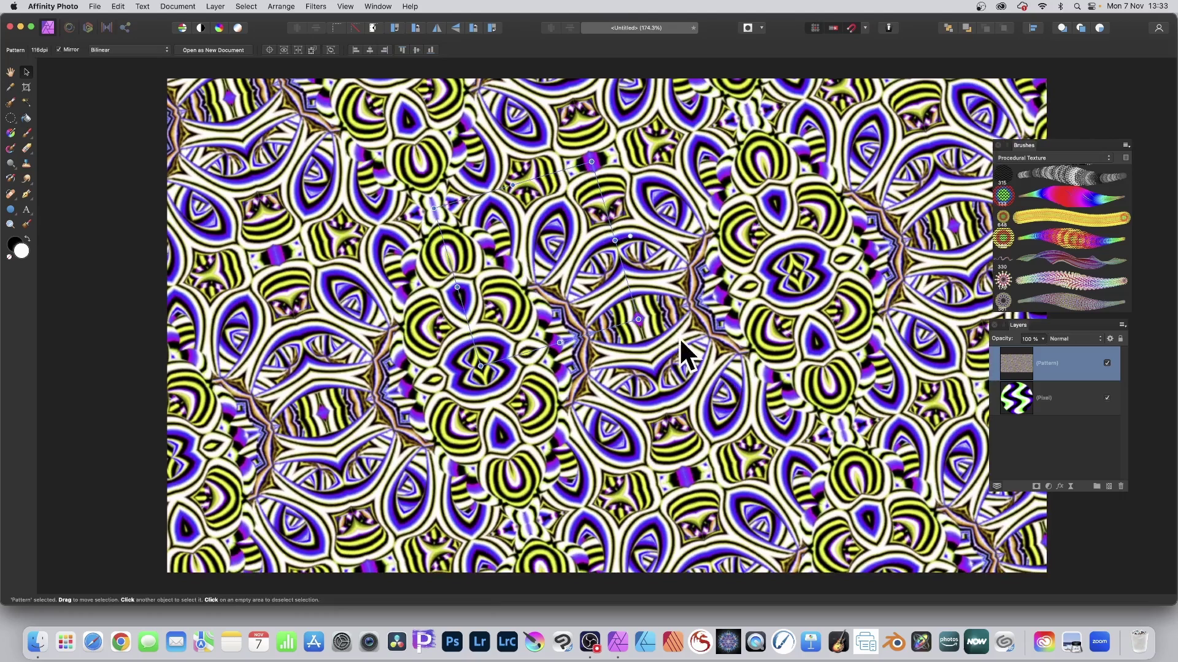
pyautogui.moveTo(638, 319); pyautogui.dragTo(881, 457)
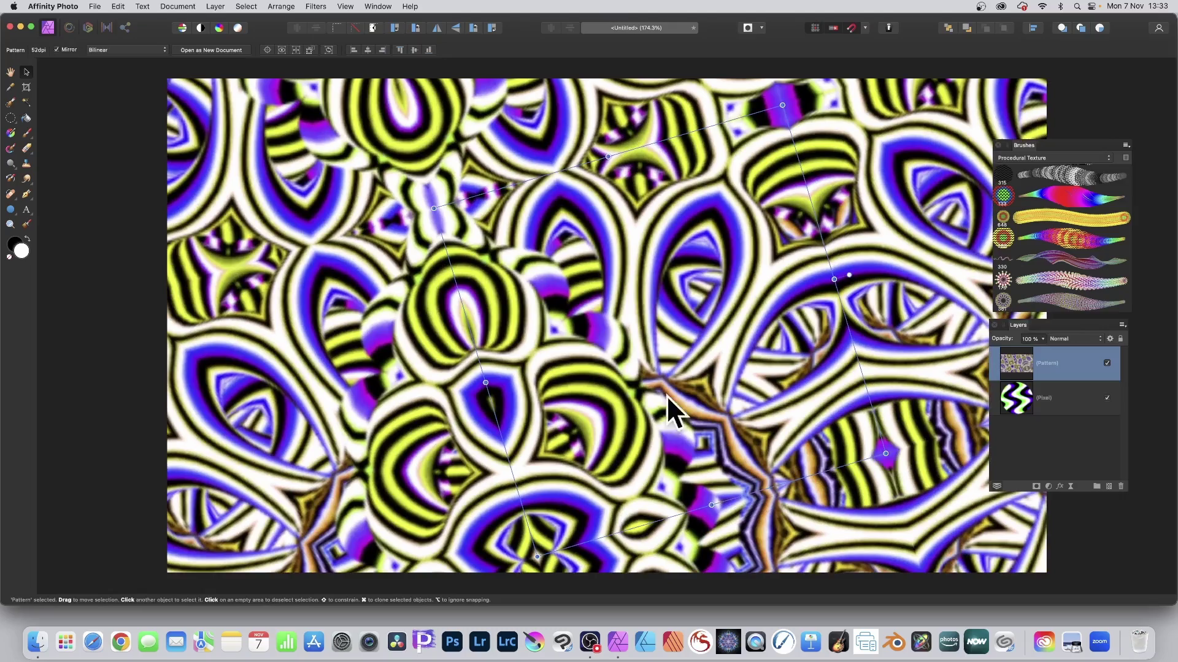
pyautogui.moveTo(434, 208); pyautogui.dragTo(569, 208)
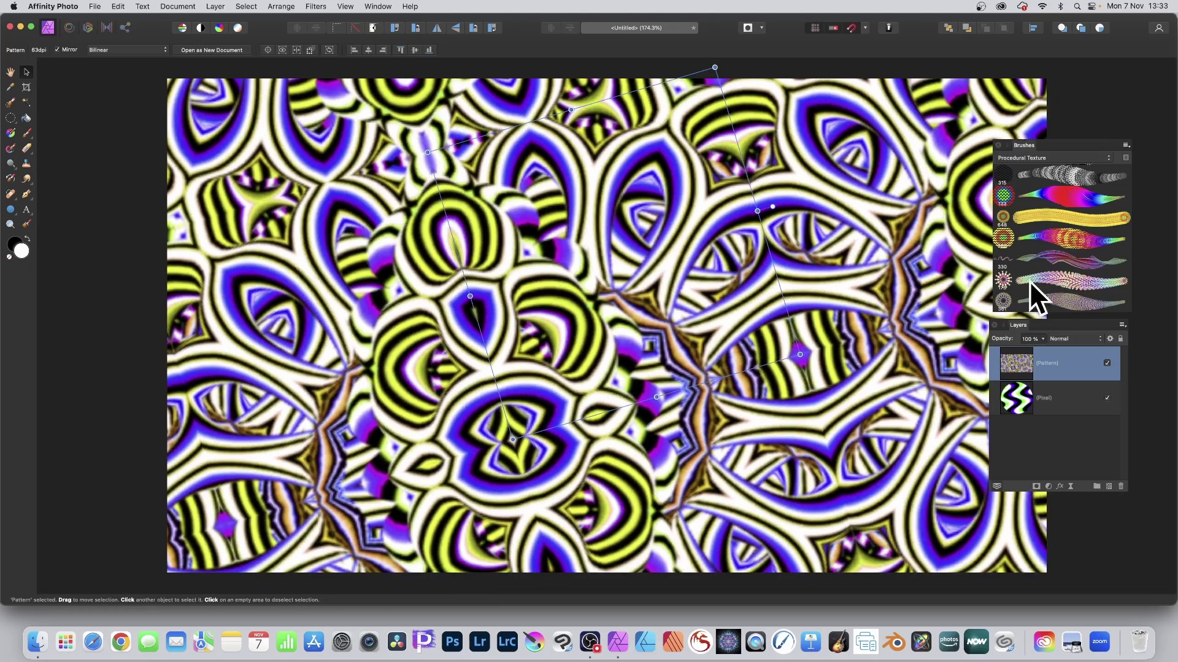
pyautogui.click(1049, 283)
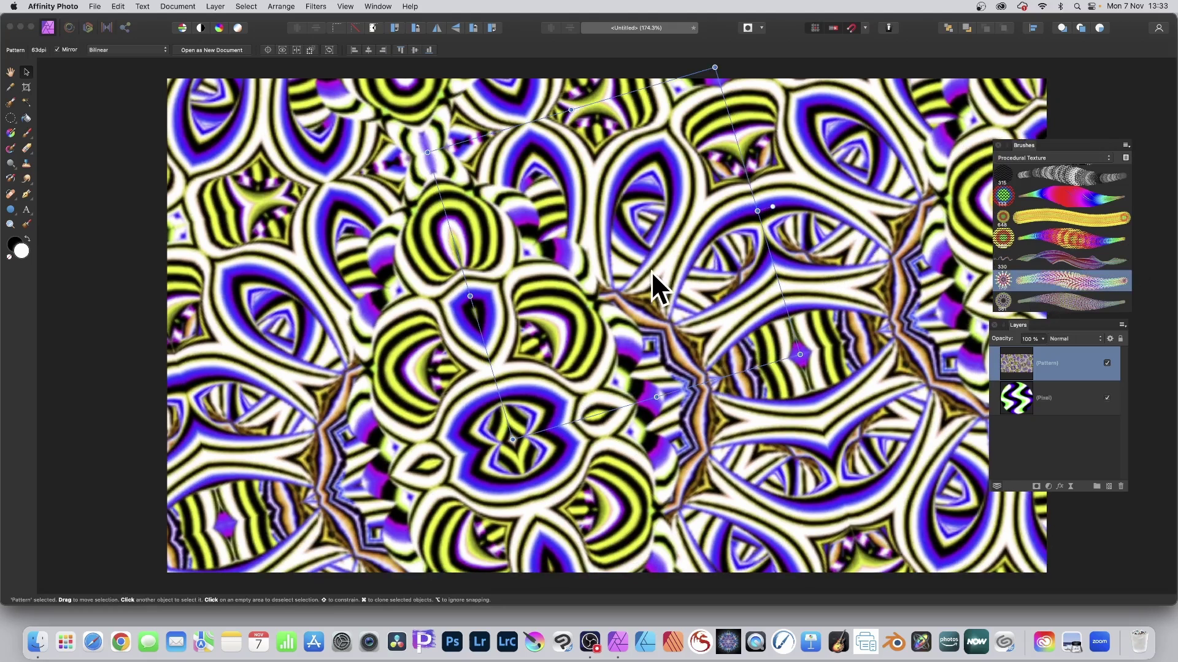
# Paint brush strokes over the Pattern layer into pink-magenta paisley with green-to-blue swirls
pyautogui.click(29, 131)
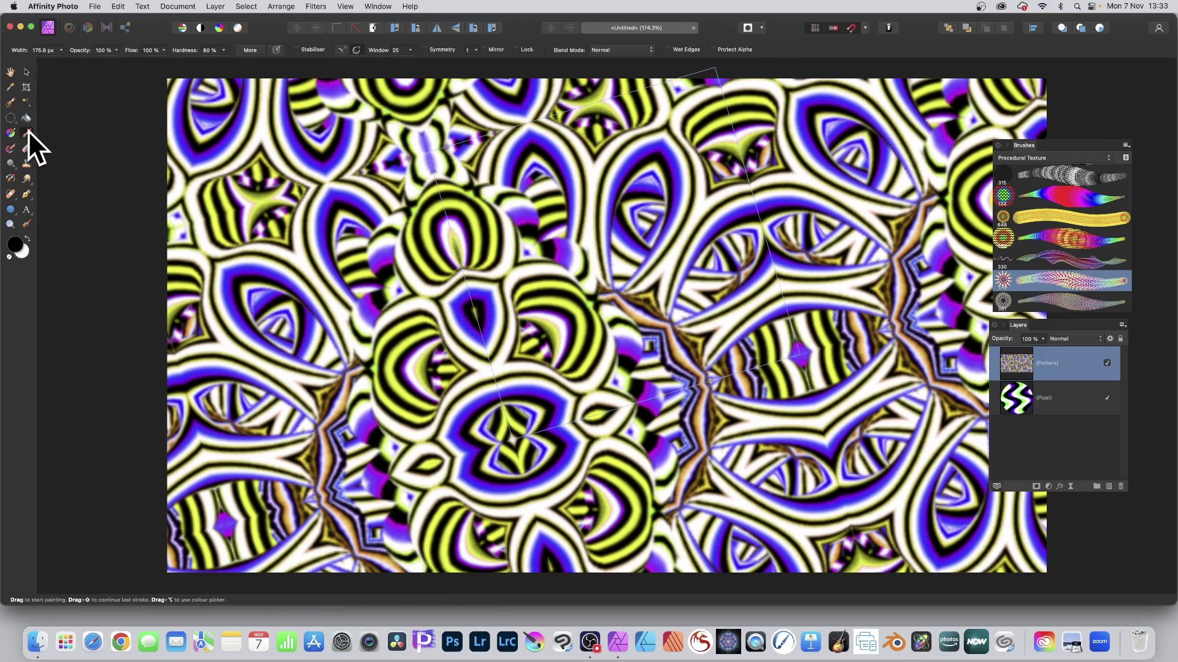
pyautogui.moveTo(666, 255)
pyautogui.mouseDown()
pyautogui.moveTo(697, 147)
pyautogui.moveTo(654, 166)
pyautogui.moveTo(697, 288)
pyautogui.moveTo(654, 343)
pyautogui.moveTo(627, 274)
pyautogui.moveTo(673, 168)
pyautogui.moveTo(611, 151)
pyautogui.moveTo(605, 267)
pyautogui.moveTo(637, 154)
pyautogui.moveTo(587, 134)
pyautogui.moveTo(610, 95)
pyautogui.moveTo(697, 169)
pyautogui.moveTo(614, 89)
pyautogui.moveTo(584, 261)
pyautogui.moveTo(477, 205)
pyautogui.moveTo(462, 454)
pyautogui.moveTo(569, 267)
pyautogui.moveTo(556, 361)
pyautogui.moveTo(489, 389)
pyautogui.moveTo(505, 161)
pyautogui.moveTo(476, 251)
pyautogui.moveTo(651, 405)
pyautogui.moveTo(555, 374)
pyautogui.moveTo(573, 117)
pyautogui.moveTo(663, 454)
pyautogui.moveTo(638, 301)
pyautogui.moveTo(560, 142)
pyautogui.moveTo(737, 345)
pyautogui.moveTo(532, 263)
pyautogui.mouseUp()
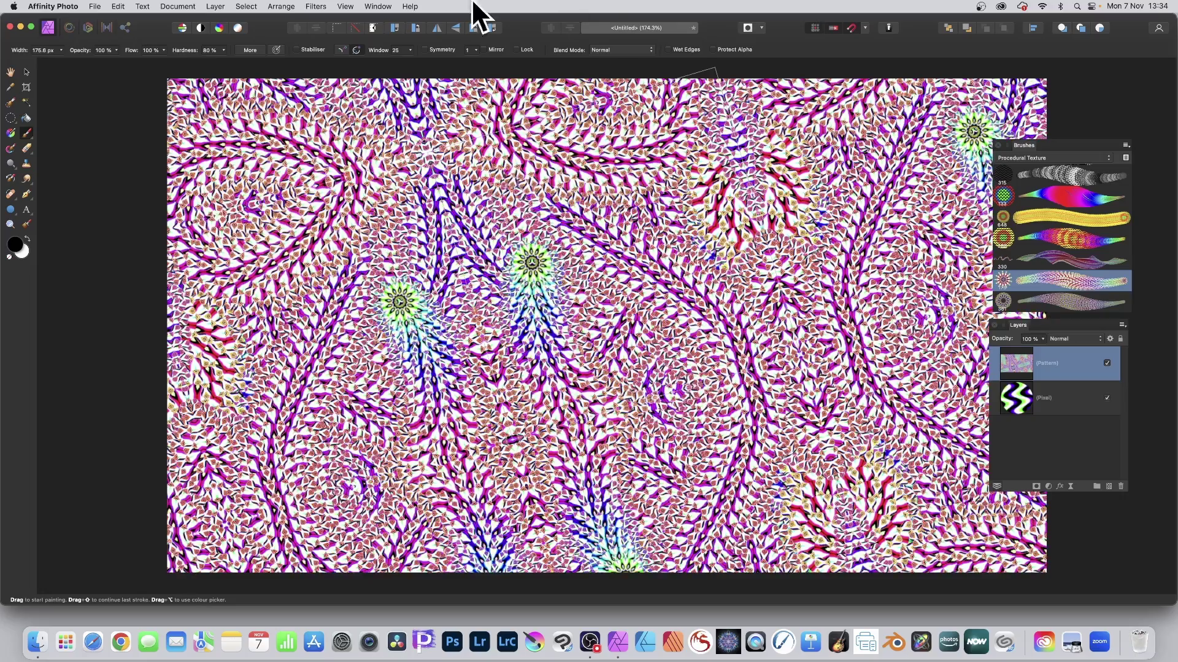
pyautogui.moveTo(795, 63); pyautogui.dragTo(808, 61)
pyautogui.moveTo(657, 304)
pyautogui.mouseDown()
pyautogui.moveTo(547, 309)
pyautogui.moveTo(593, 349)
pyautogui.moveTo(647, 252)
pyautogui.moveTo(625, 203)
pyautogui.moveTo(518, 222)
pyautogui.moveTo(506, 136)
pyautogui.mouseUp()
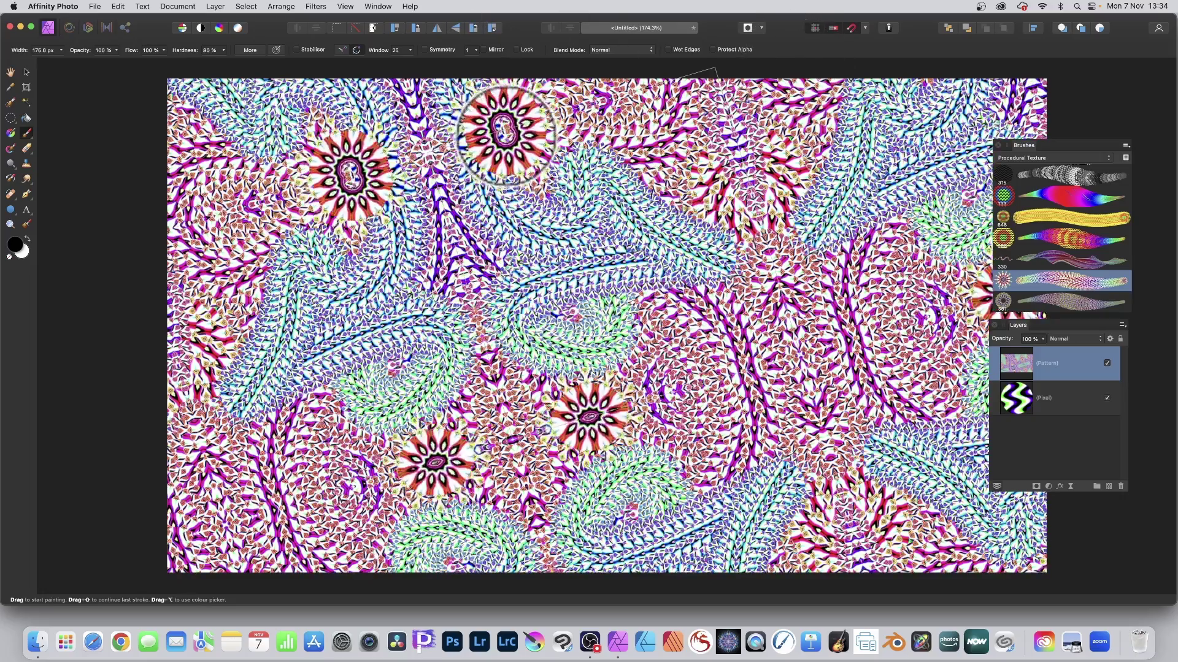
# Apply a Mirror filter with 5 mirrors, a repositioned centre and a 277° input angle
pyautogui.click(316, 6)
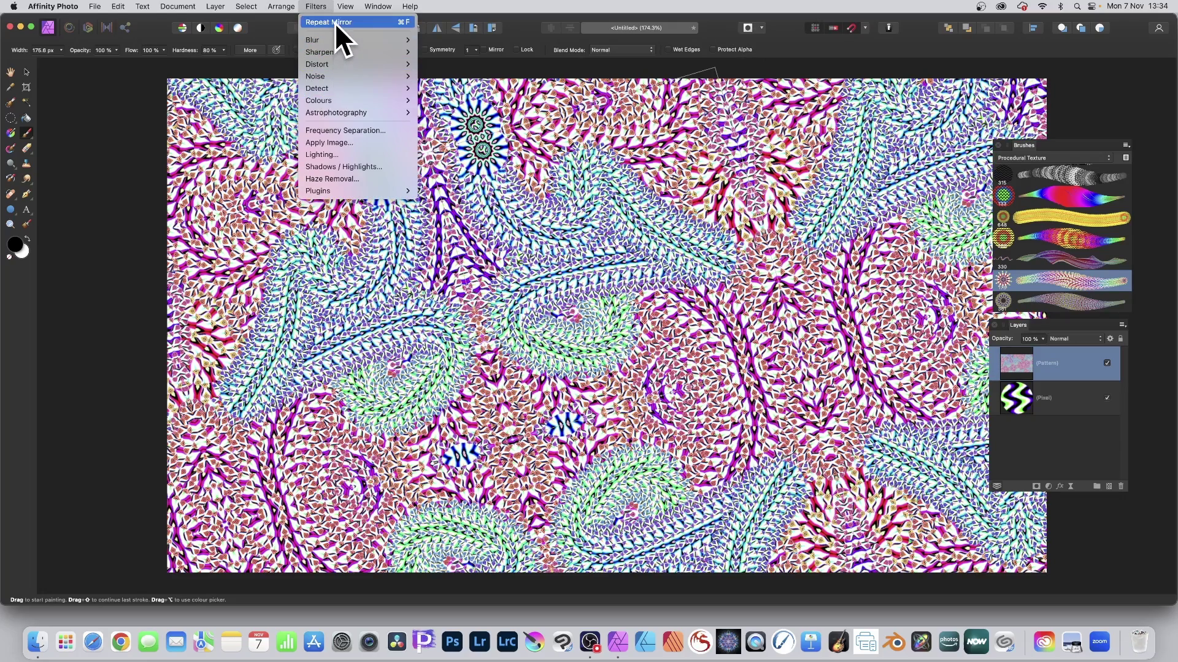
pyautogui.moveTo(328, 63)
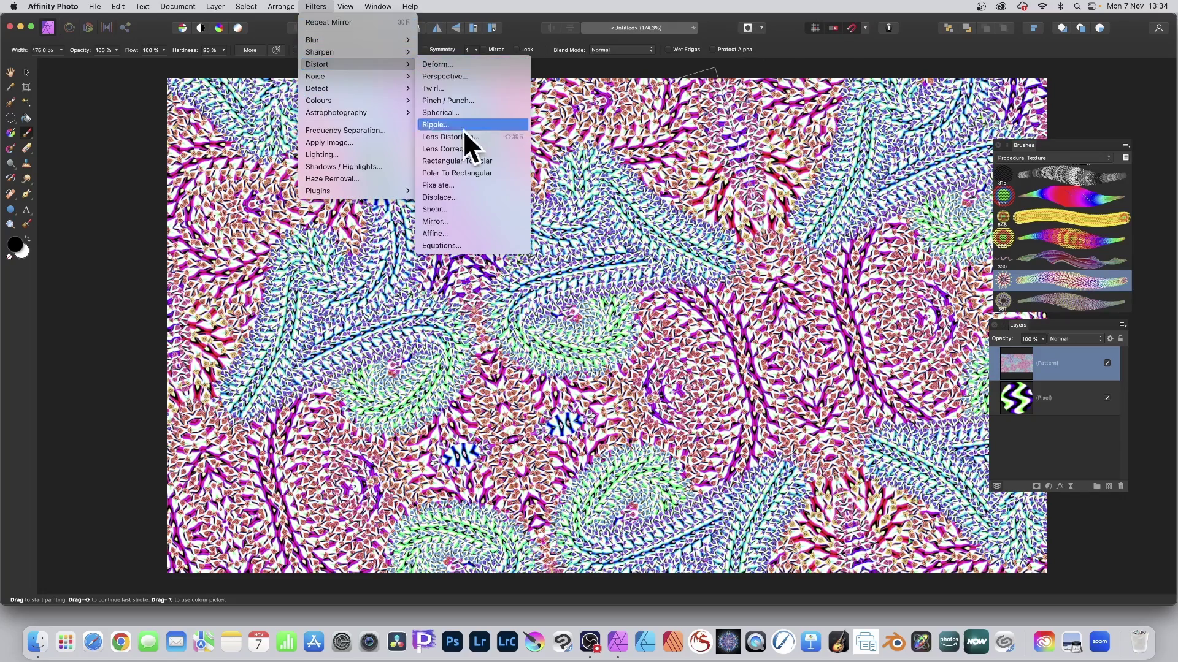
pyautogui.click(458, 220)
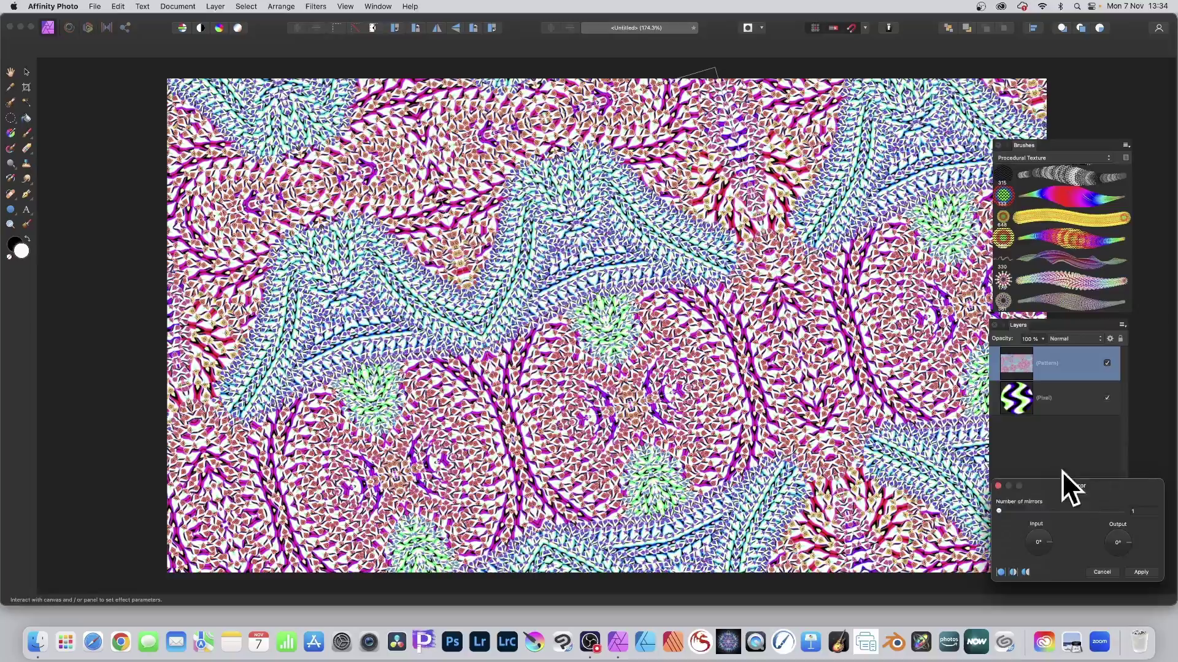
pyautogui.moveTo(1062, 481); pyautogui.dragTo(658, 179)
pyautogui.moveTo(599, 205); pyautogui.dragTo(623, 207)
pyautogui.moveTo(624, 355); pyautogui.dragTo(577, 300)
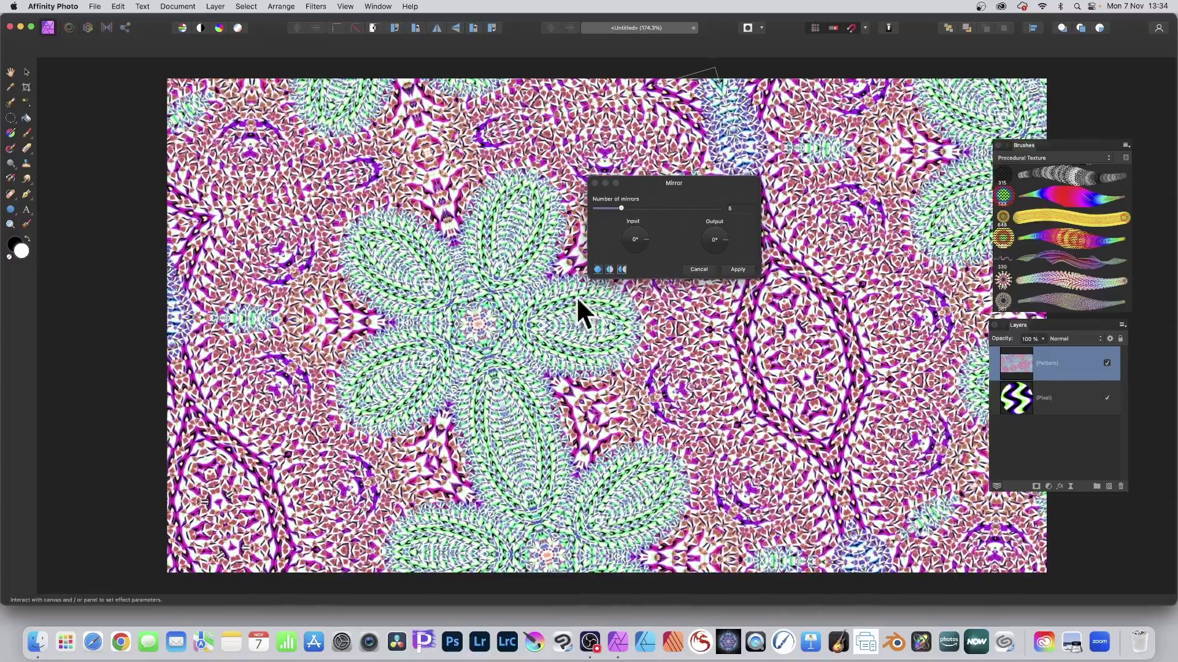
pyautogui.moveTo(645, 240); pyautogui.dragTo(638, 258)
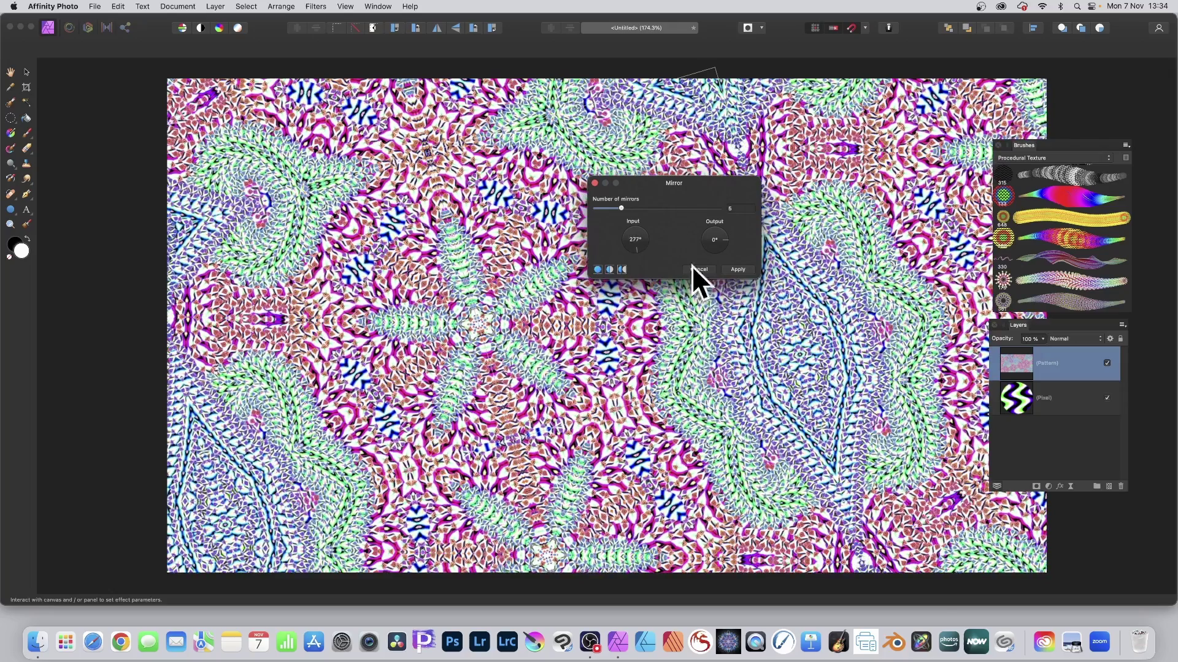
pyautogui.click(737, 269)
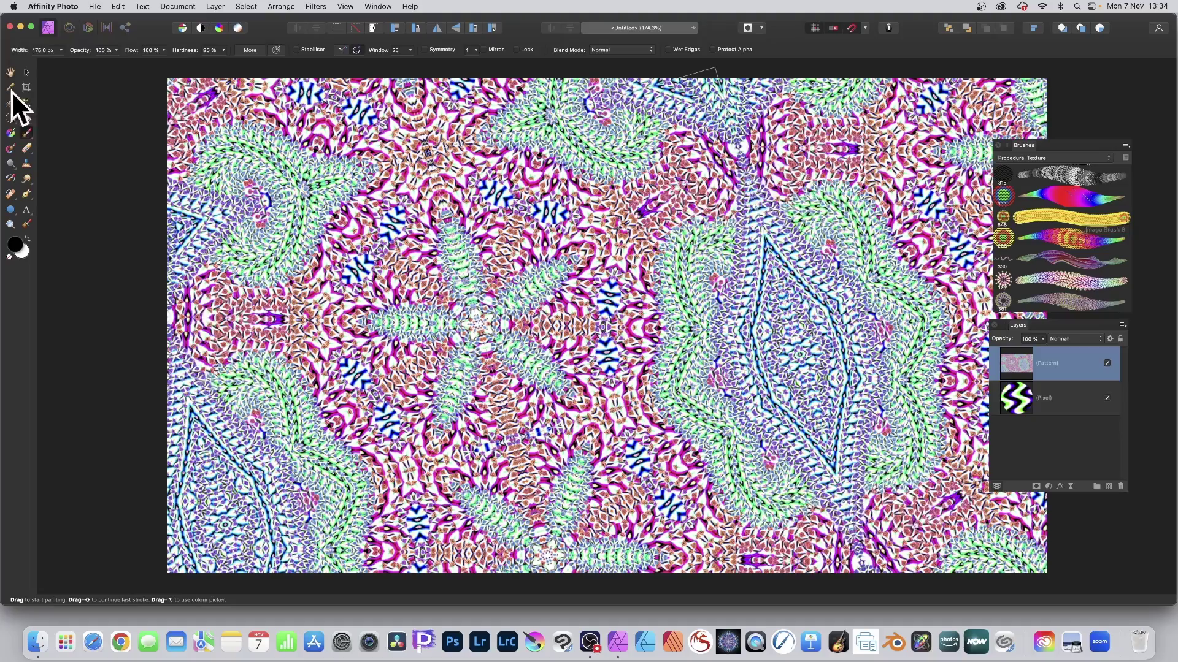
# Slightly enlarge the mirrored pattern tile and shift it left across the canvas
pyautogui.click(27, 71)
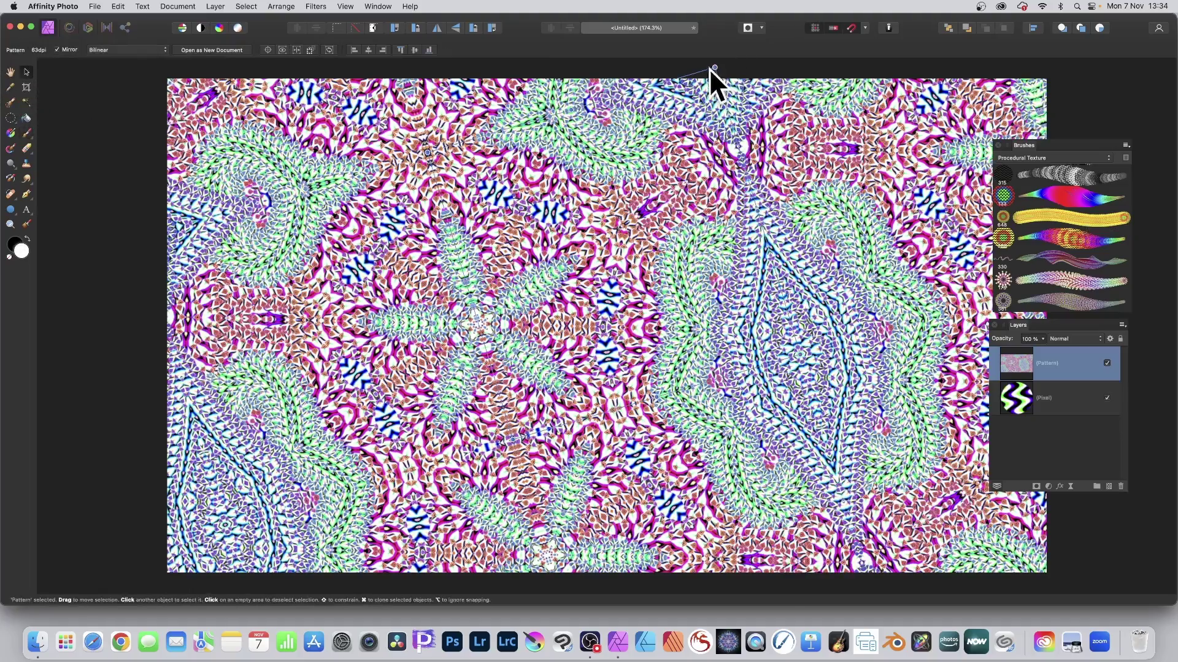
pyautogui.moveTo(714, 67); pyautogui.dragTo(676, 131)
pyautogui.moveTo(666, 248); pyautogui.dragTo(602, 222)
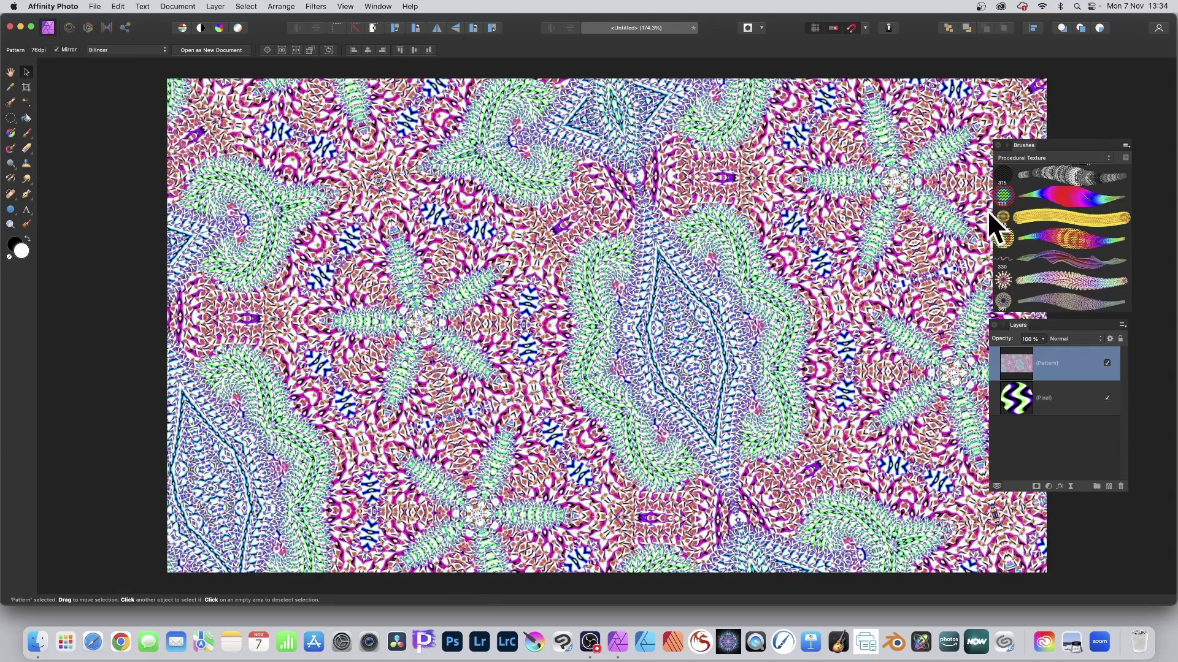